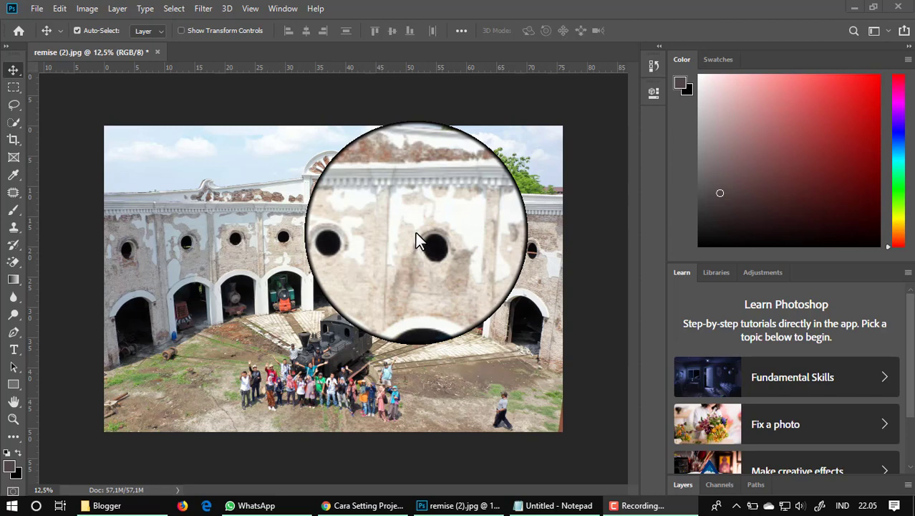
- Crop the depot photo to a 16:9 ratio, keeping the building front and people while trimming sky
{"action": "left_click", "coordinate": [14, 144]}
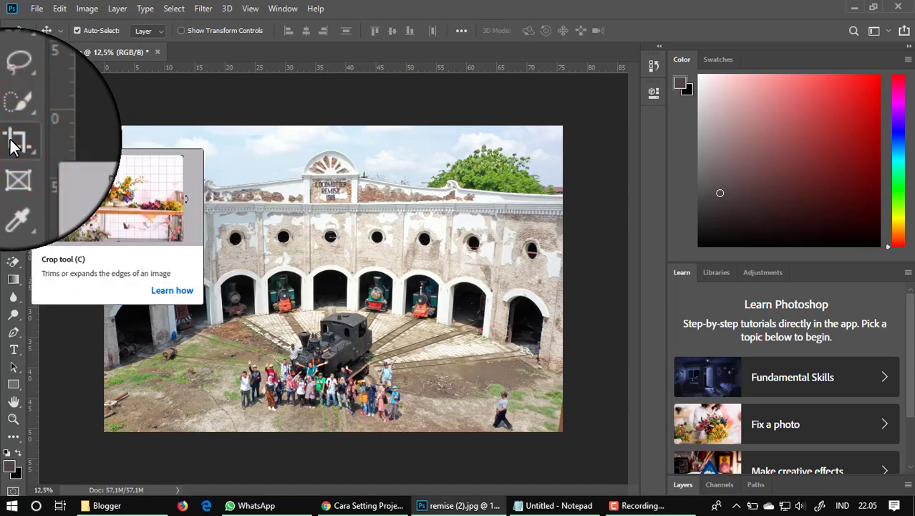
{"action": "left_click", "coordinate": [12, 143]}
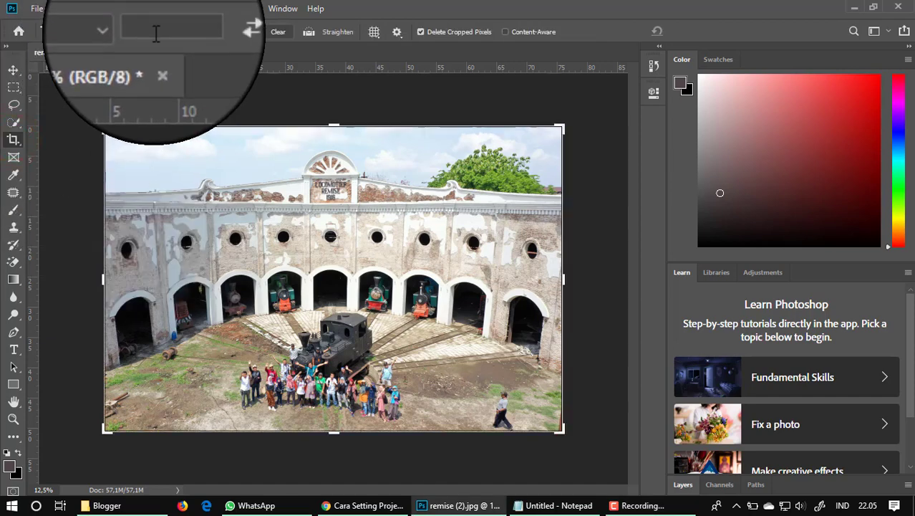
{"action": "left_click", "coordinate": [154, 32]}
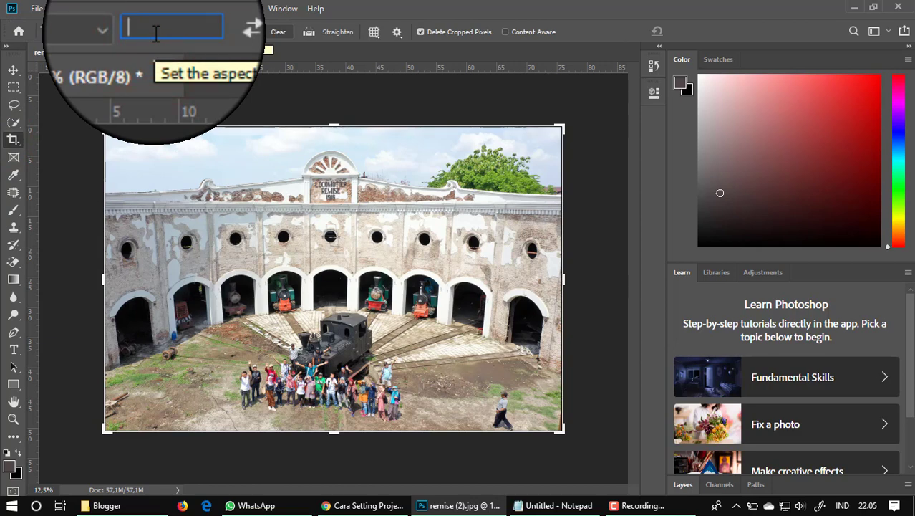
{"action": "type", "text": "16"}
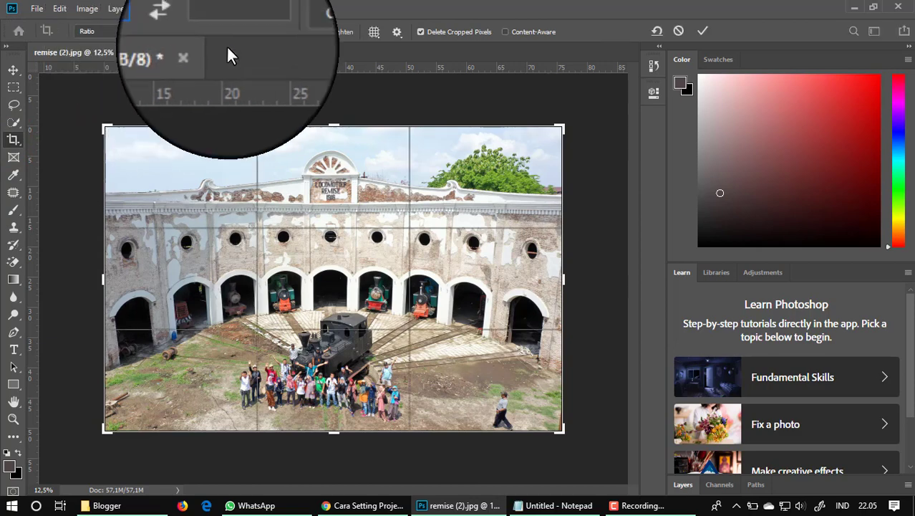
{"action": "left_click", "coordinate": [237, 34]}
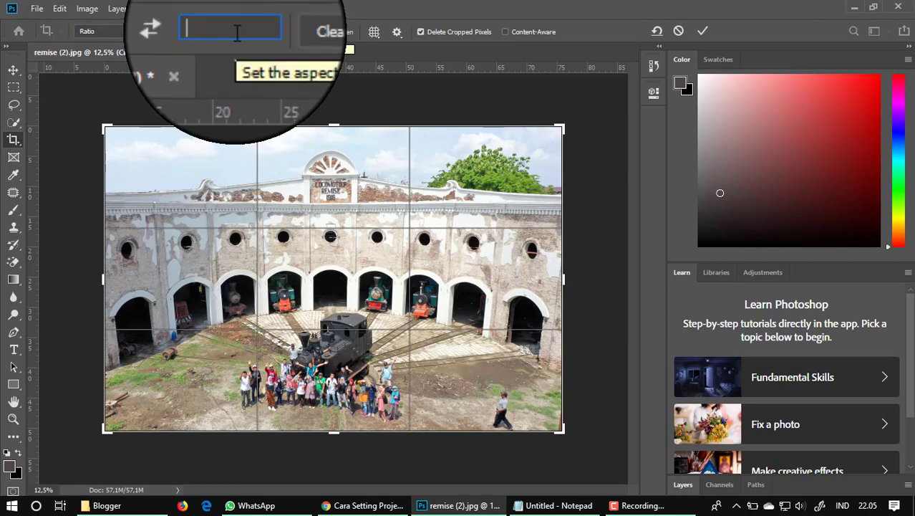
{"action": "type", "text": "9"}
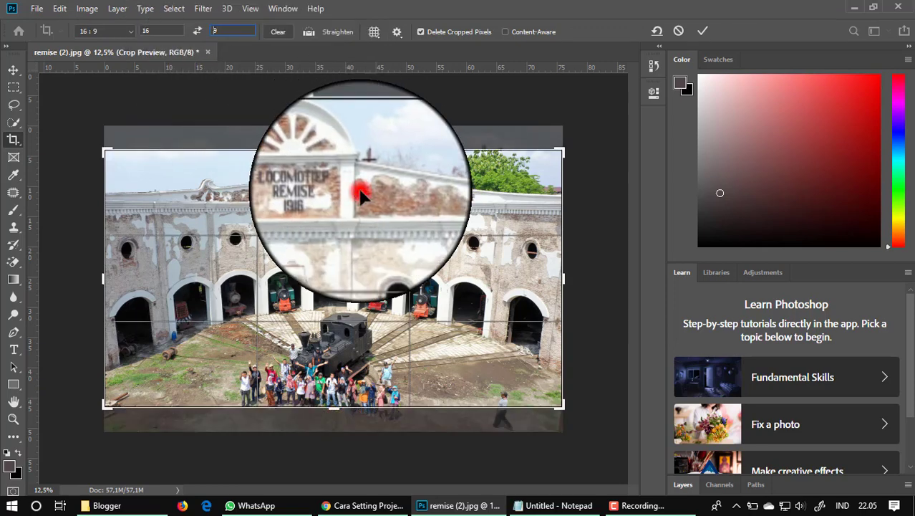
{"action": "mouse_move", "coordinate": [349, 188]}
{"action": "left_mouse_down"}
{"action": "mouse_move", "coordinate": [352, 204]}
{"action": "mouse_move", "coordinate": [351, 187]}
{"action": "left_mouse_up"}
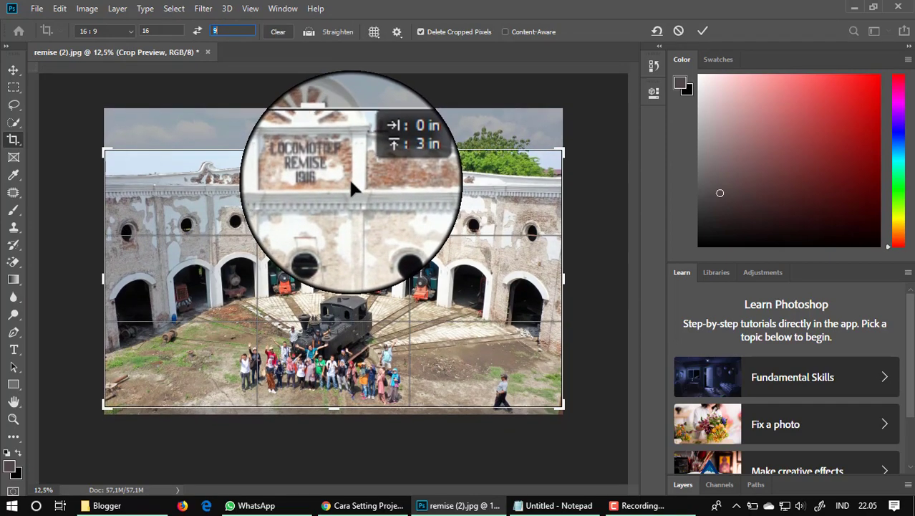
{"action": "left_click_drag", "start_coordinate": [351, 183], "coordinate": [350, 179]}
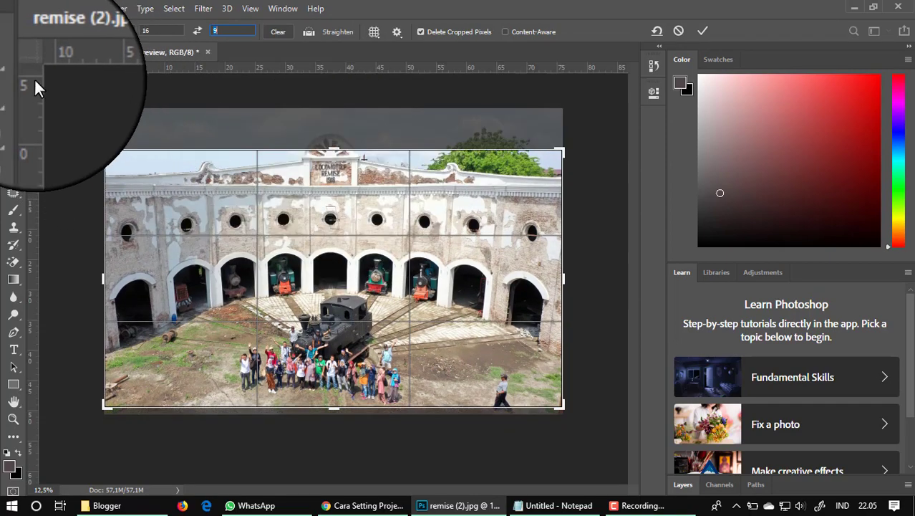
{"action": "left_click", "coordinate": [15, 71]}
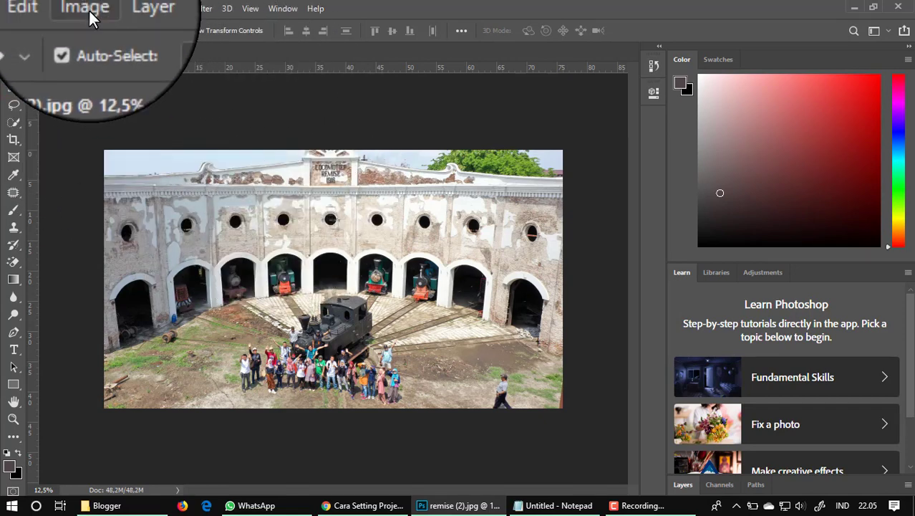
- Try a 1920 width in Image Size, then cancel without resizing
{"action": "left_click", "coordinate": [87, 8]}
{"action": "left_click", "coordinate": [107, 108]}
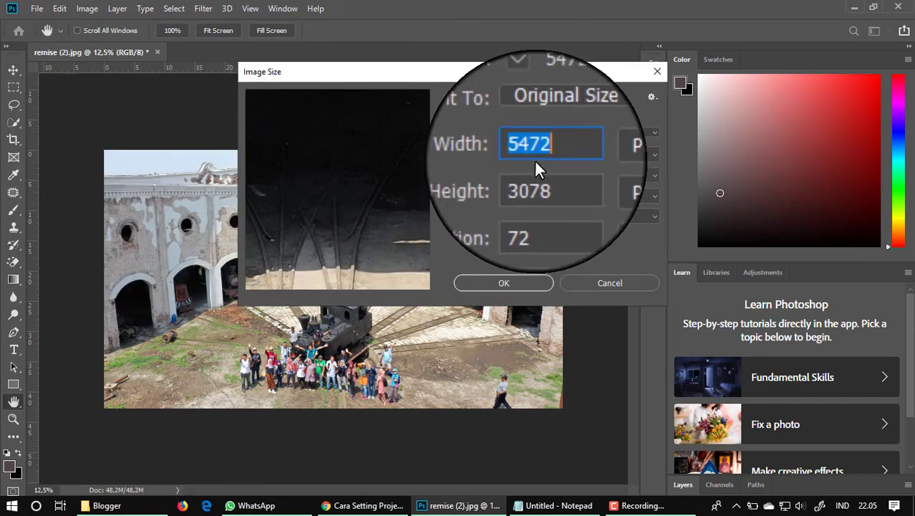
{"action": "type", "text": "1"}
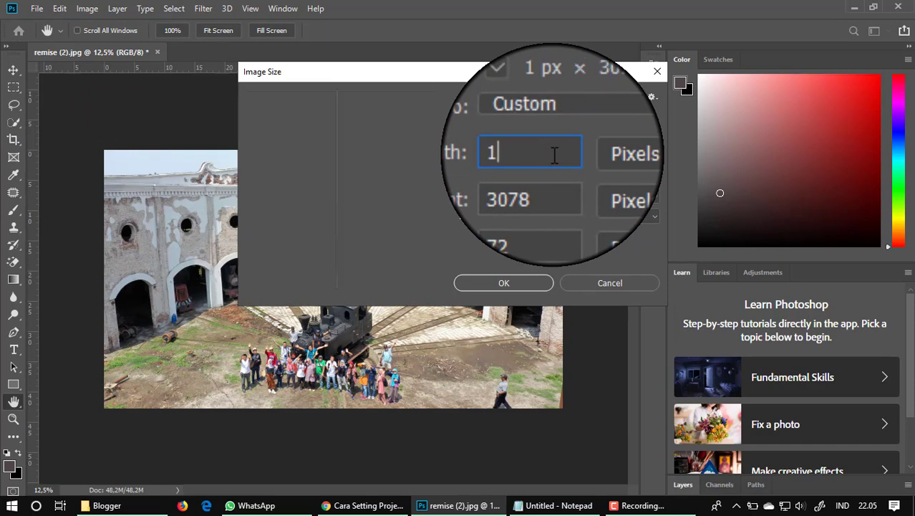
{"action": "type", "text": "920"}
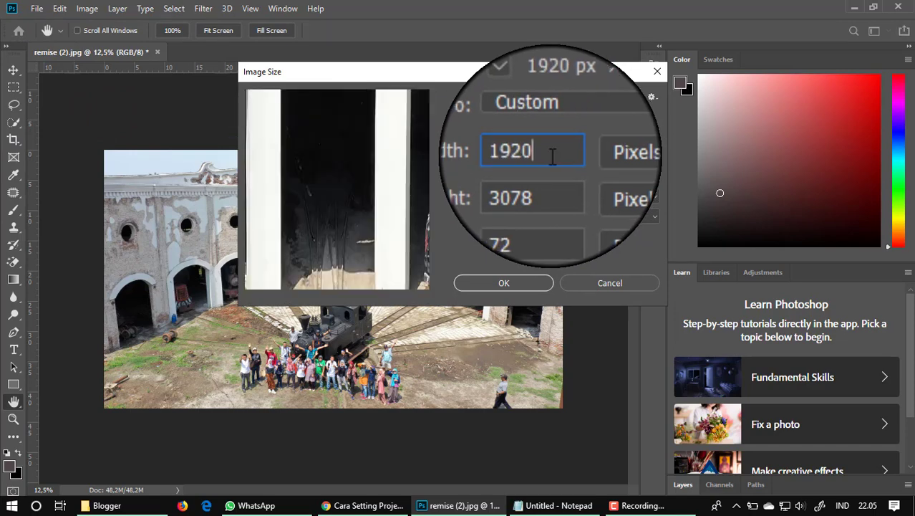
{"action": "left_click", "coordinate": [614, 284]}
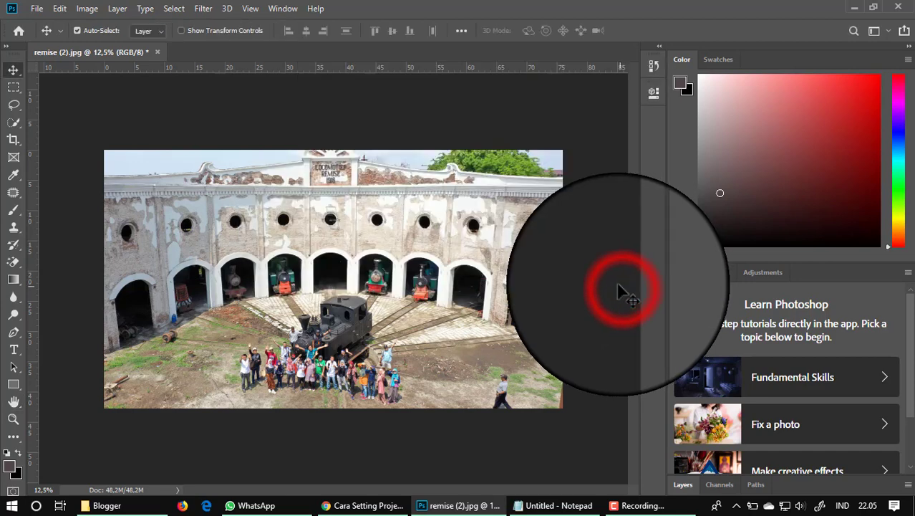
- Resize the photo proportionally to 1920 × 1080 pixels
{"action": "left_click", "coordinate": [87, 8]}
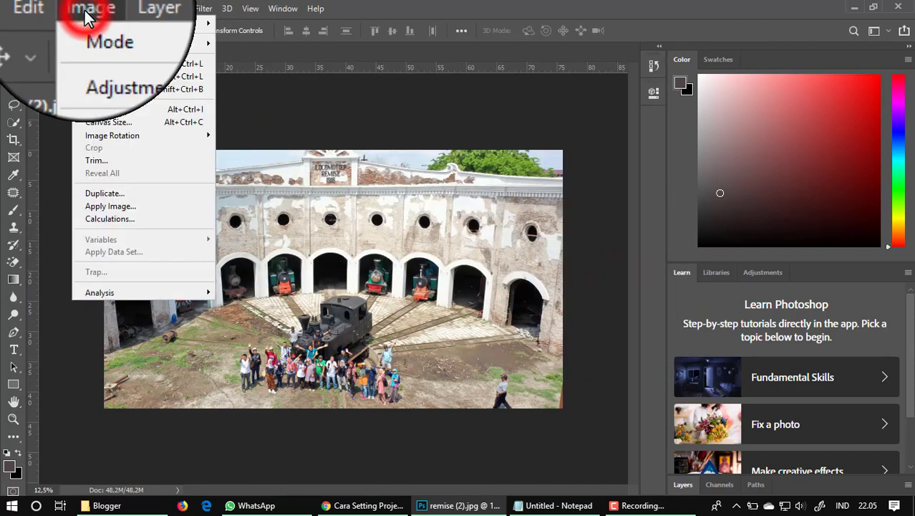
{"action": "left_click", "coordinate": [110, 113]}
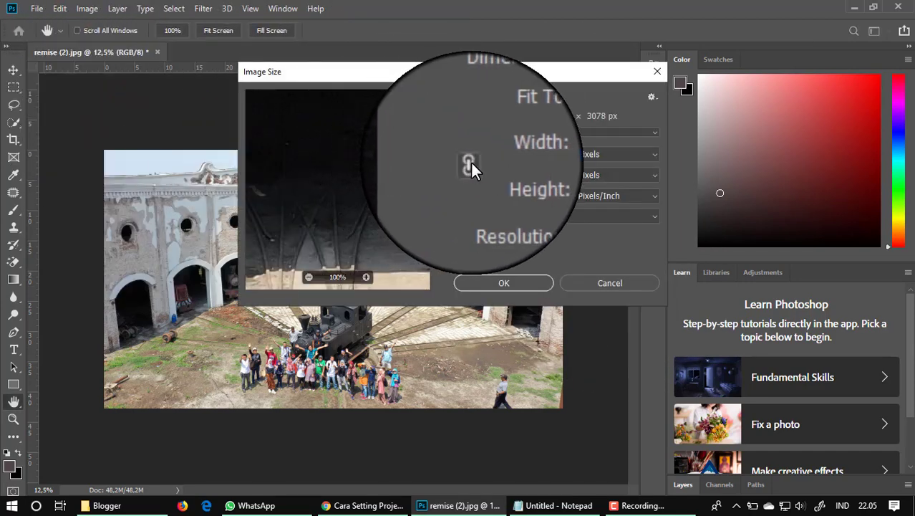
{"action": "left_click", "coordinate": [471, 162]}
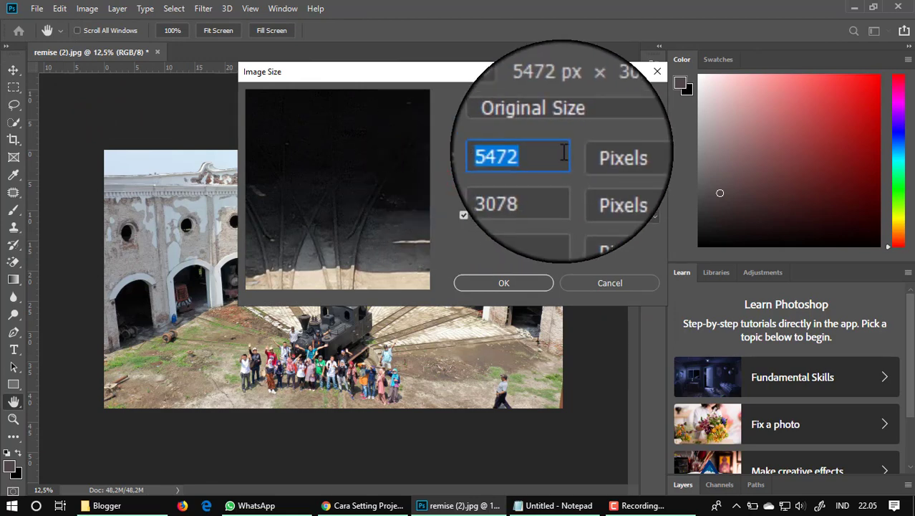
{"action": "type", "text": "1920"}
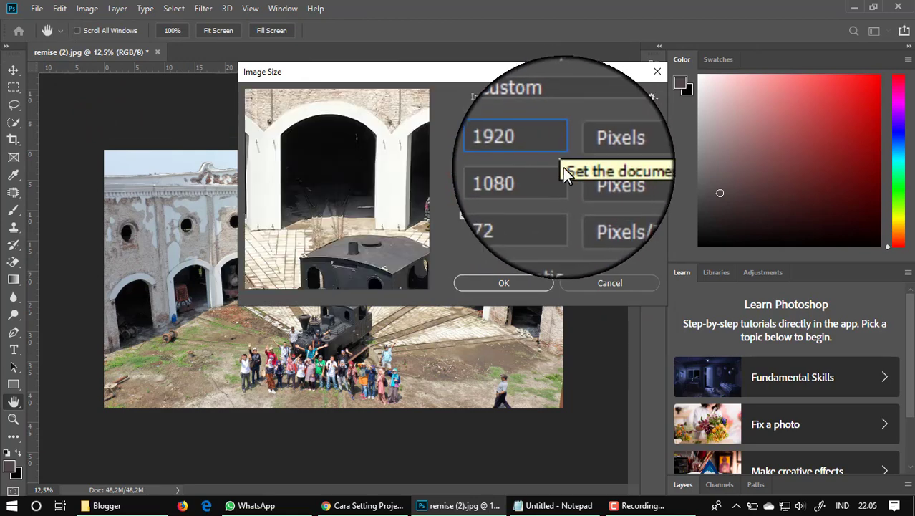
{"action": "left_click", "coordinate": [546, 175]}
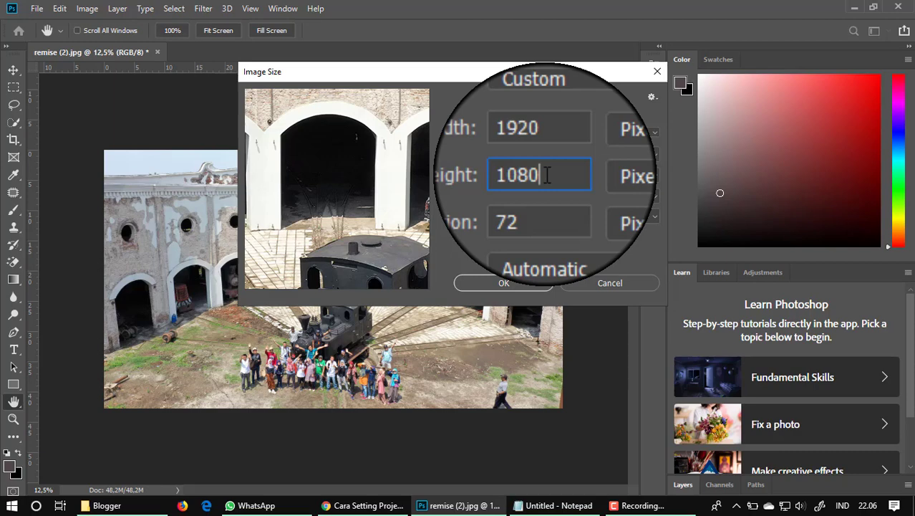
{"action": "left_click", "coordinate": [521, 282]}
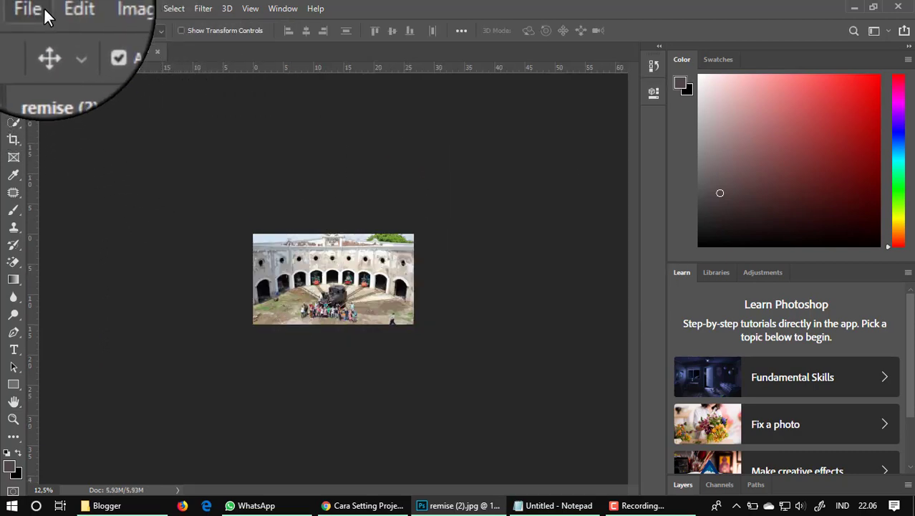
- Export a Save for Web (Legacy) JPEG named 'cover remise pg jatibara' to the Blogger folder
{"action": "left_click", "coordinate": [37, 9]}
{"action": "mouse_move", "coordinate": [51, 190]}
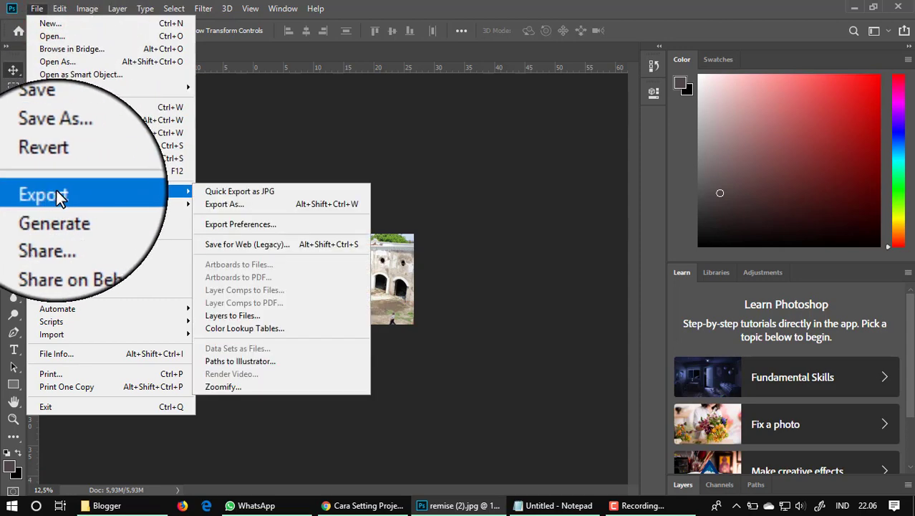
{"action": "left_click", "coordinate": [243, 244]}
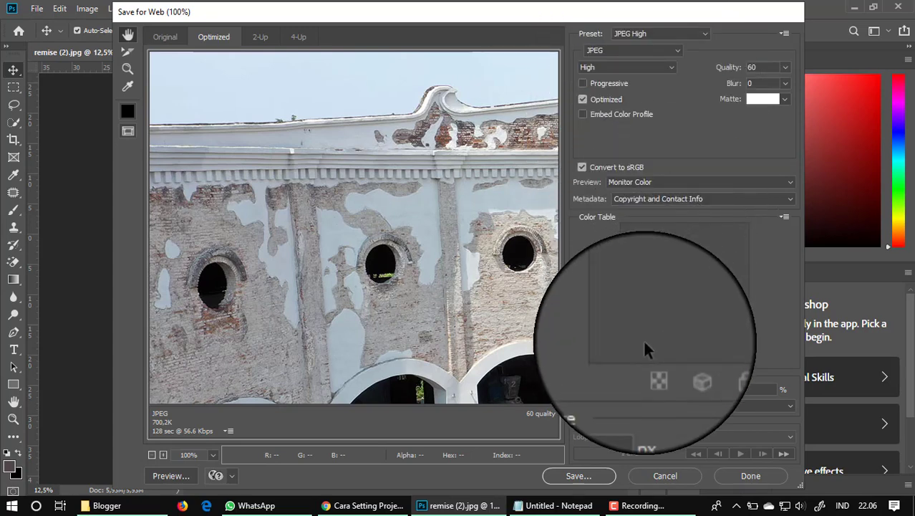
{"action": "left_click", "coordinate": [582, 475]}
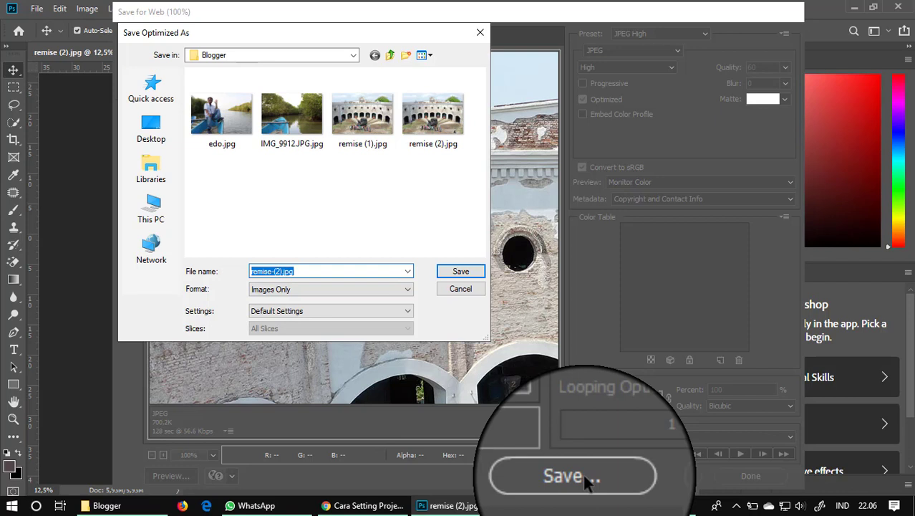
{"action": "type", "text": "co"}
{"action": "type", "text": "ver re"}
{"action": "type", "text": "mise pg ja"}
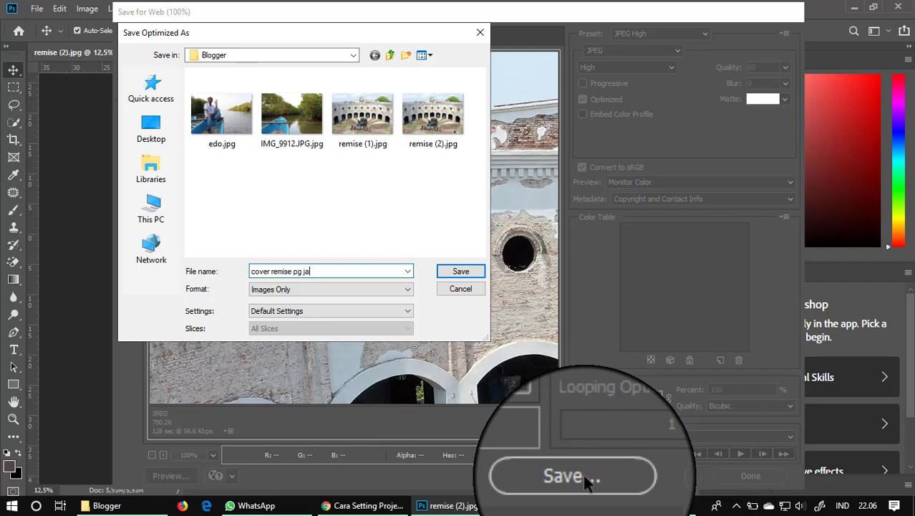
{"action": "type", "text": "tibara"}
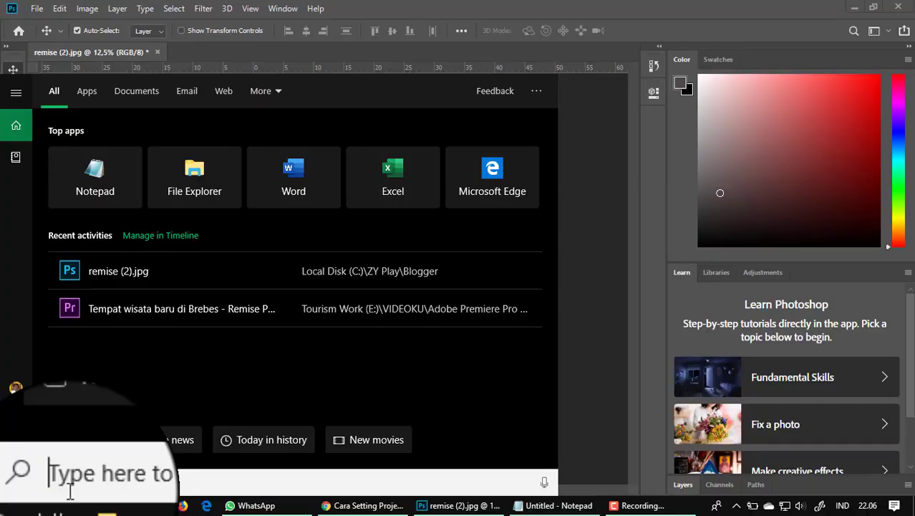
- Launch Premiere Pro CC 2017 from a Start search for 'adobe', then quit Photoshop without saving remise (2).jpg
{"action": "type", "text": "adobe"}
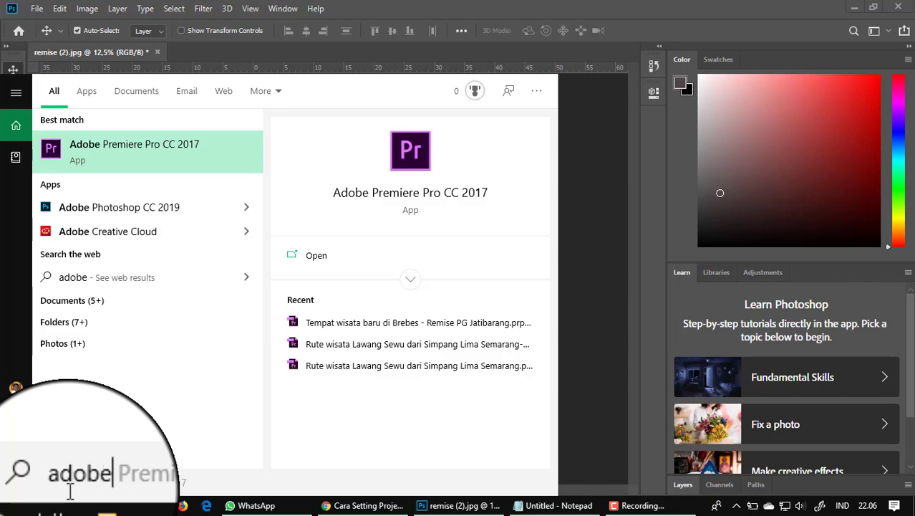
{"action": "left_click", "coordinate": [95, 149]}
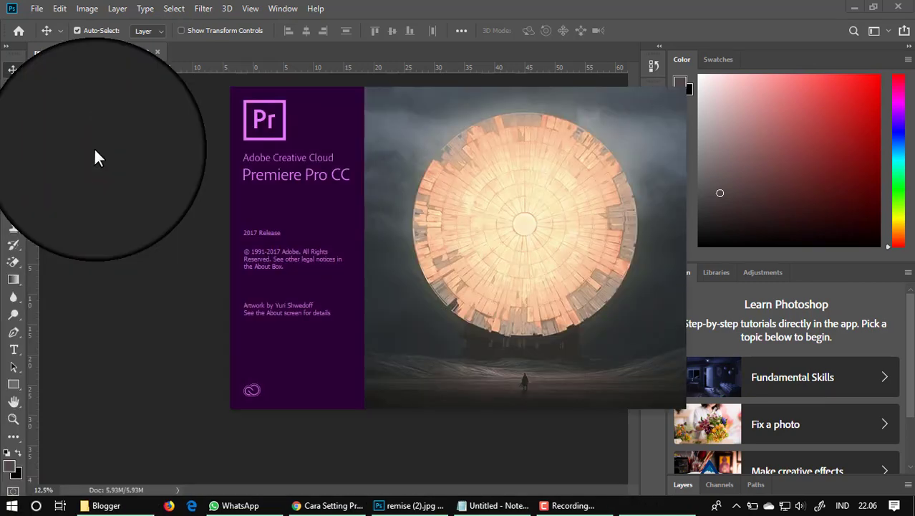
{"action": "left_click", "coordinate": [415, 505]}
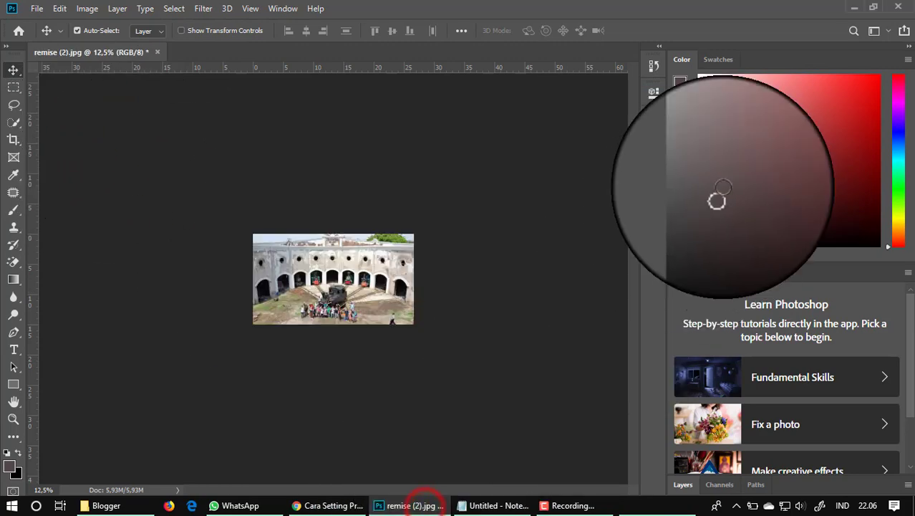
{"action": "left_click", "coordinate": [898, 7]}
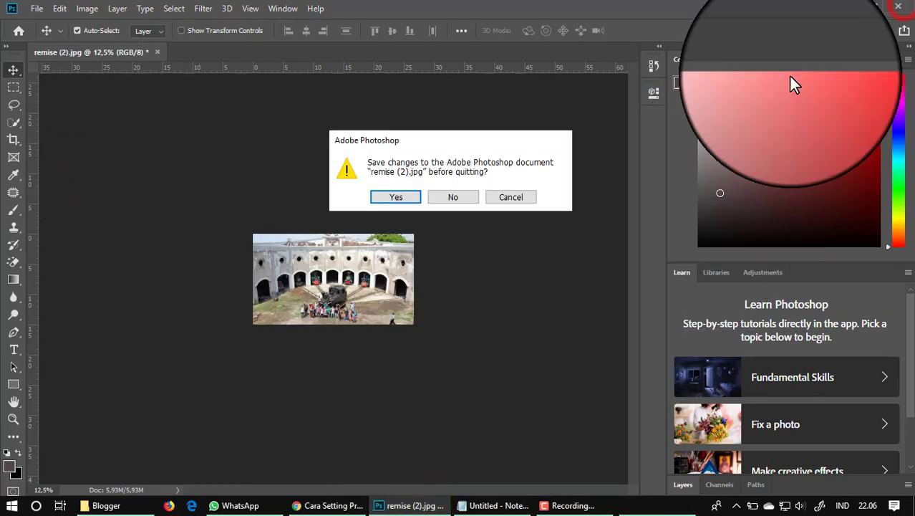
{"action": "left_click", "coordinate": [457, 196]}
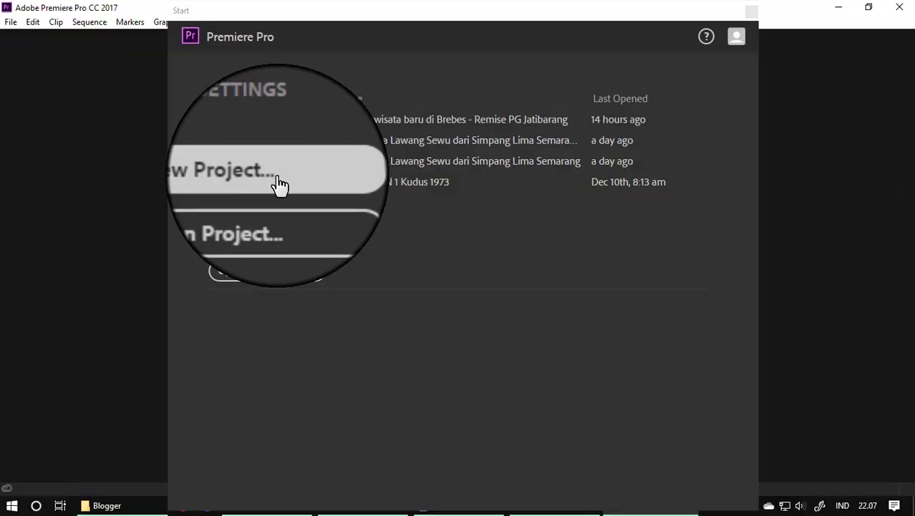
- Create the project 'Cara membuat ukuran video pada adobe preimere pro cc 2107', fixing the 'preiere' typo
{"action": "left_click", "coordinate": [279, 183]}
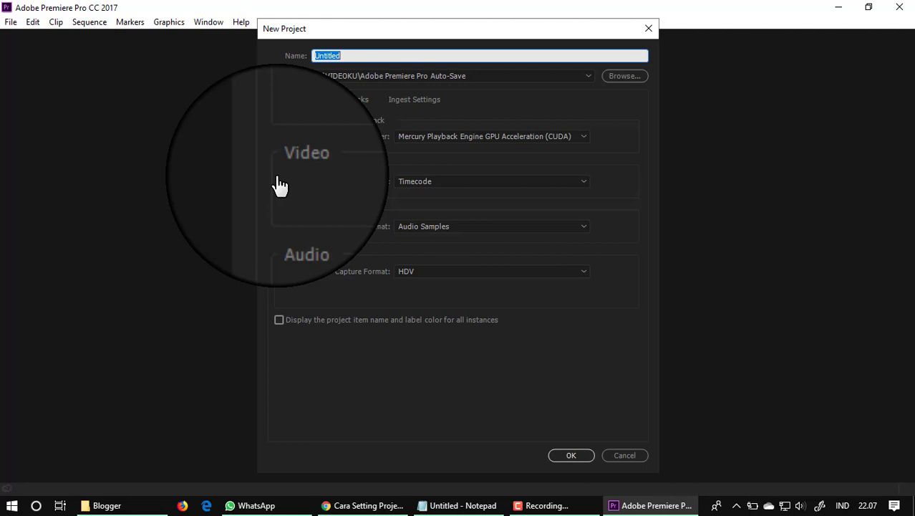
{"action": "type", "text": "Cara memb"}
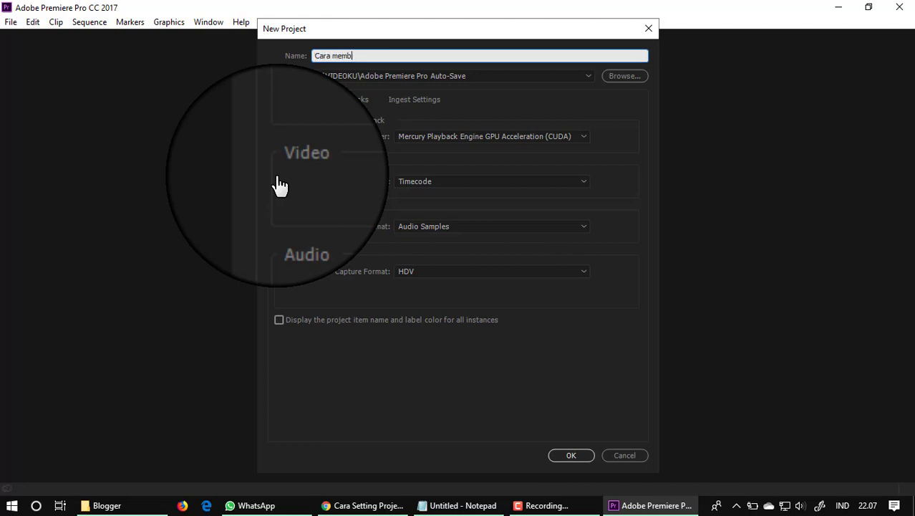
{"action": "type", "text": "uat ukuran vid"}
{"action": "type", "text": "eo pada adobe p"}
{"action": "type", "text": "reiere pro cc "}
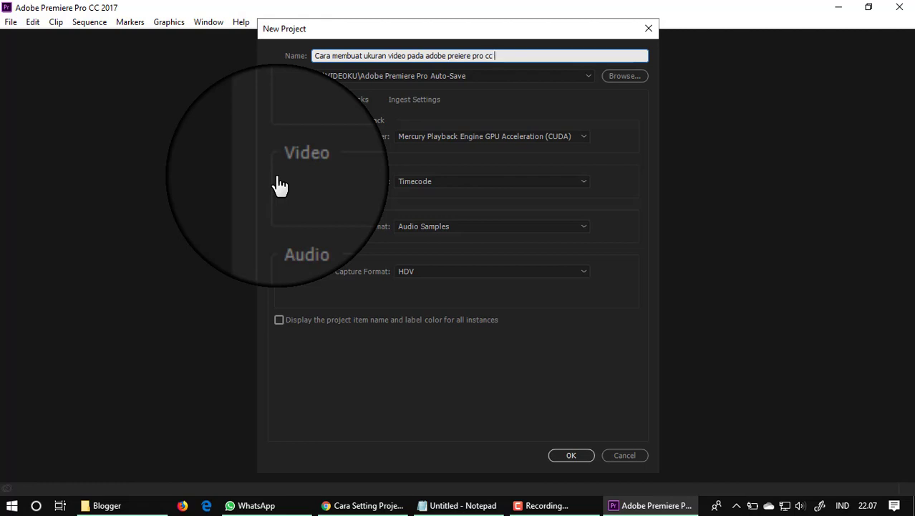
{"action": "type", "text": "210"}
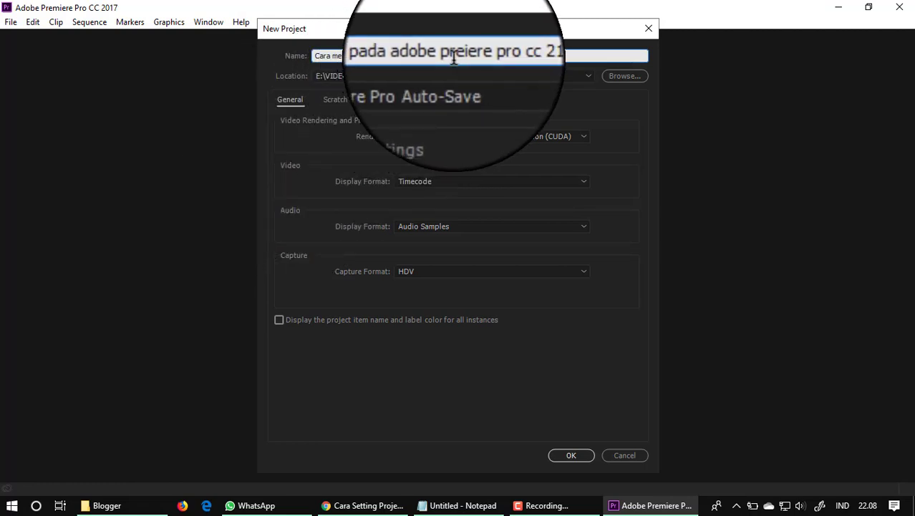
{"action": "left_click", "coordinate": [454, 56]}
{"action": "type", "text": "m"}
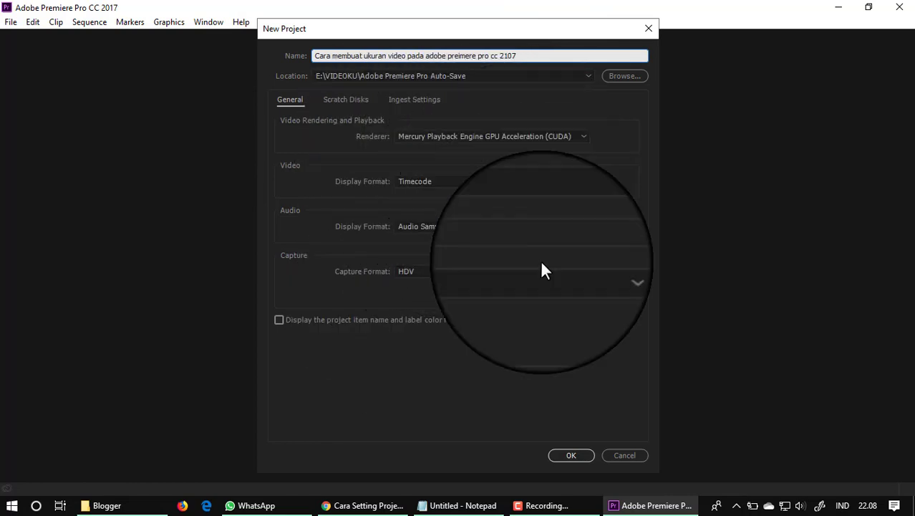
{"action": "left_click", "coordinate": [570, 455]}
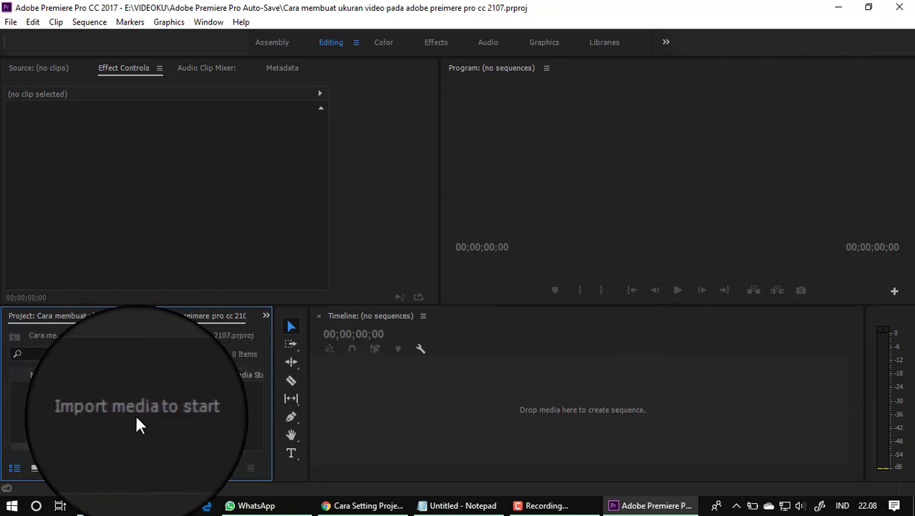
{"action": "right_click", "coordinate": [203, 422]}
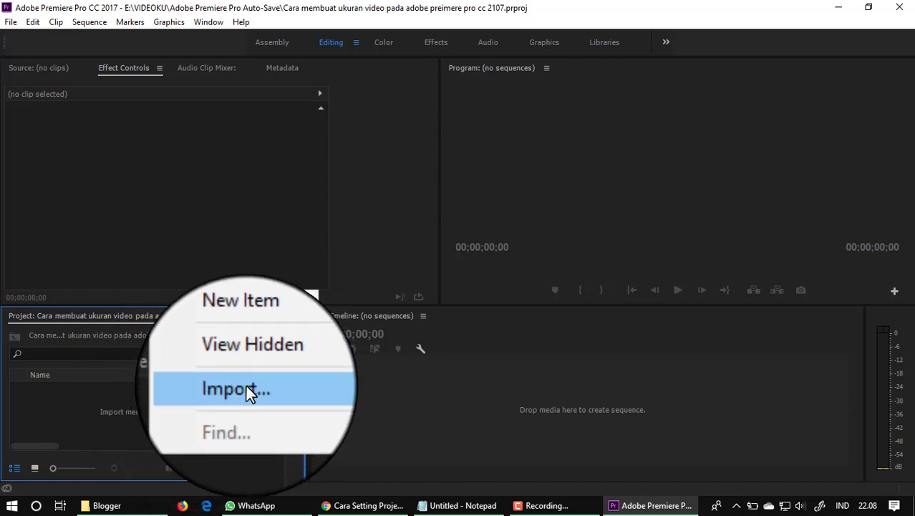
{"action": "left_click", "coordinate": [75, 380]}
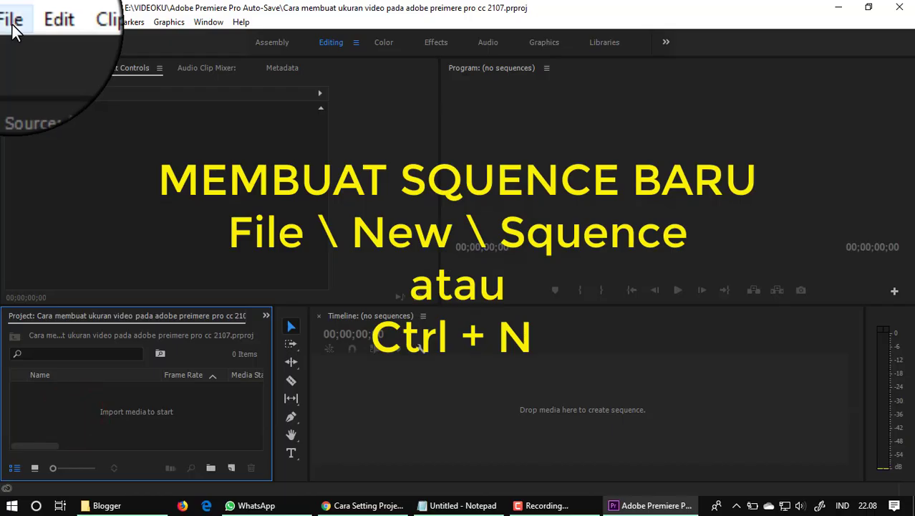
{"action": "left_click", "coordinate": [10, 22]}
{"action": "mouse_move", "coordinate": [19, 37]}
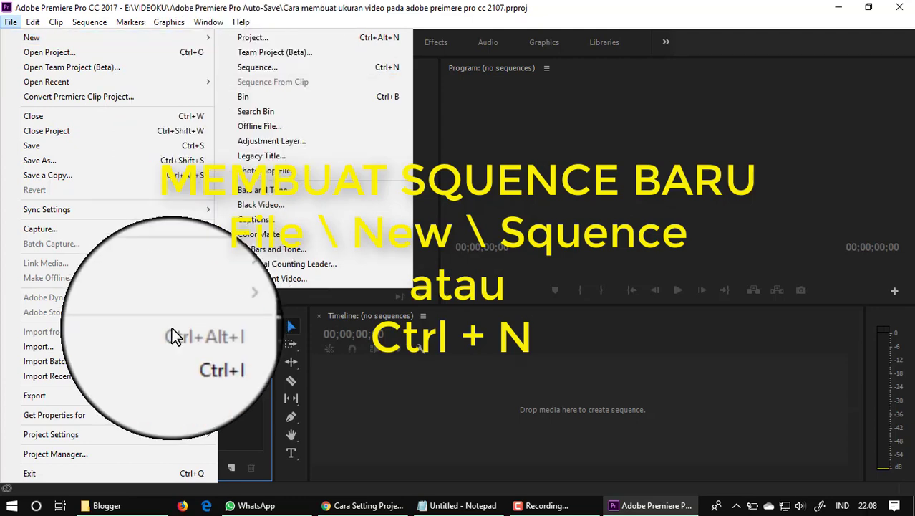
{"action": "left_click", "coordinate": [236, 405]}
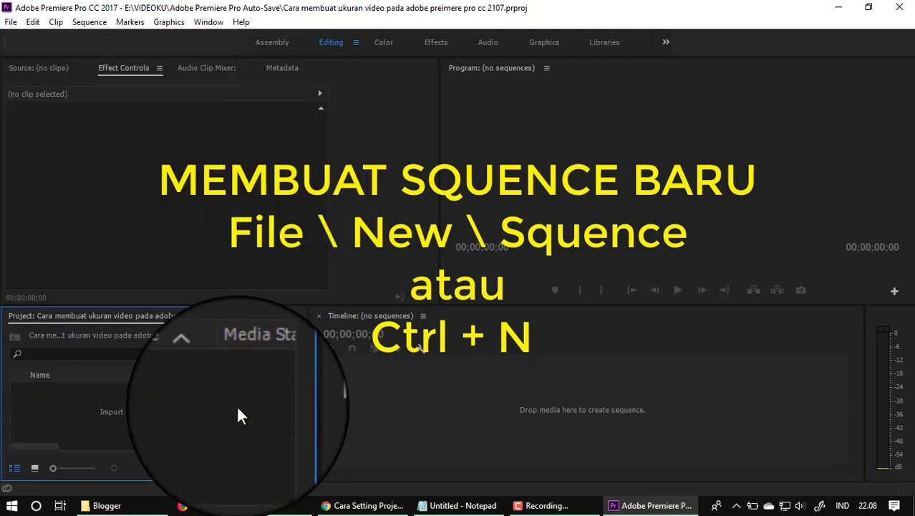
- Start a new sequence with Custom editing mode and a 30,00 frames/second timebase
{"action": "key", "text": "ctrl+n"}
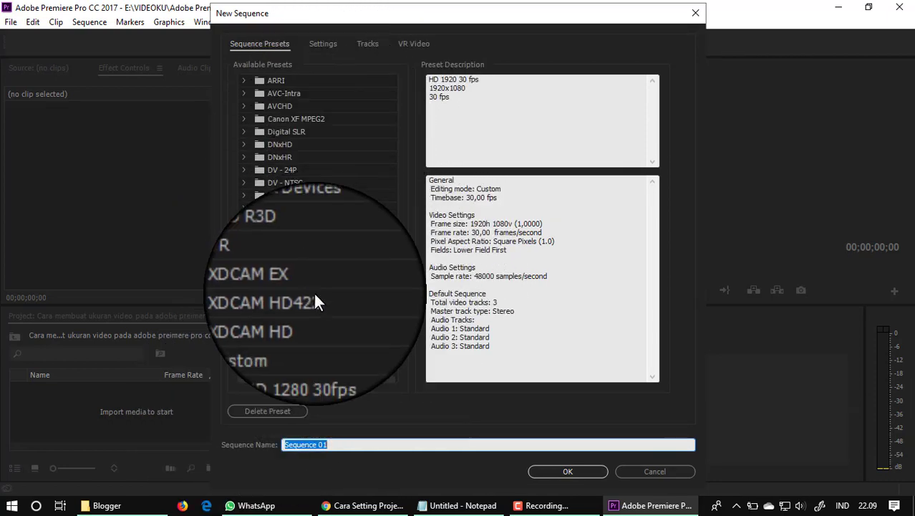
{"action": "left_click", "coordinate": [320, 49]}
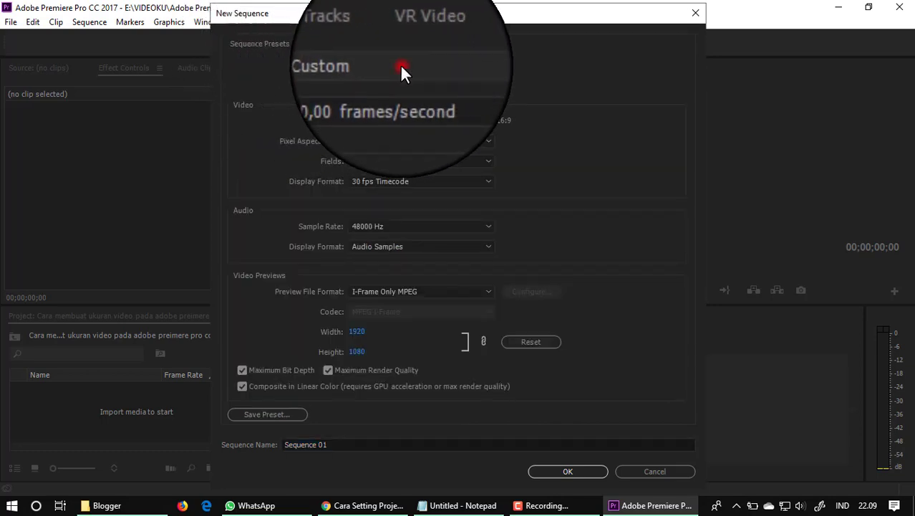
{"action": "left_click", "coordinate": [400, 65]}
{"action": "left_click", "coordinate": [539, 34]}
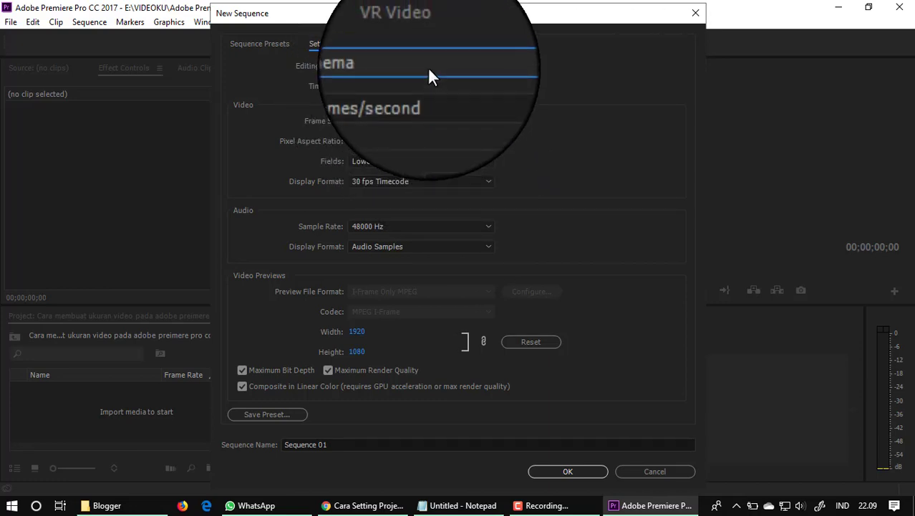
{"action": "left_click", "coordinate": [429, 71]}
{"action": "left_click", "coordinate": [525, 23]}
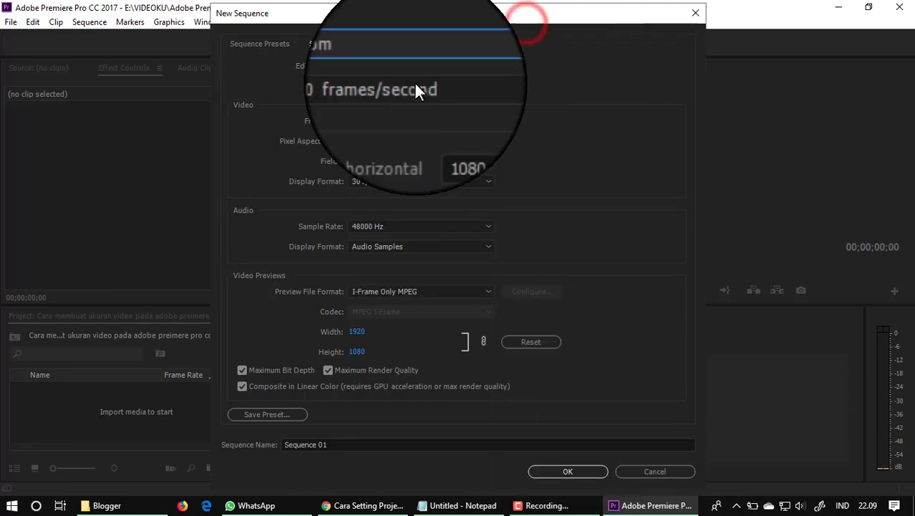
{"action": "left_click", "coordinate": [438, 86]}
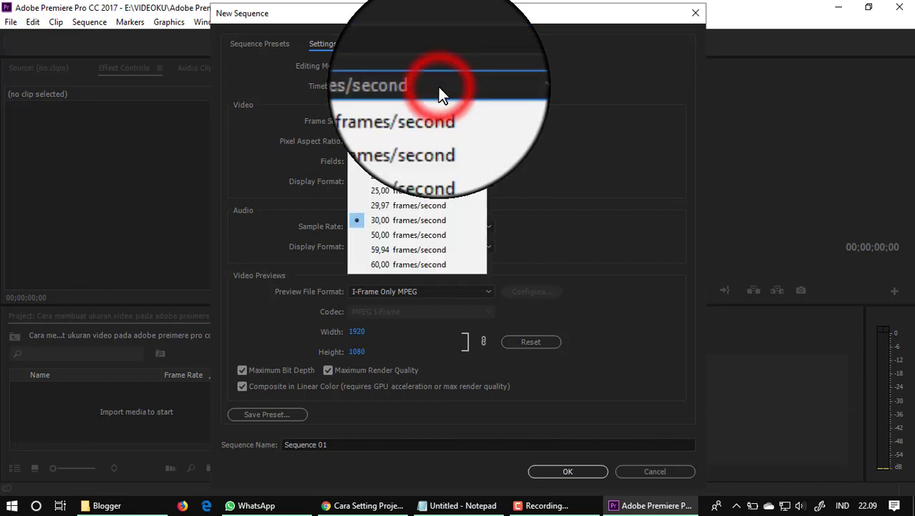
{"action": "left_click", "coordinate": [398, 226]}
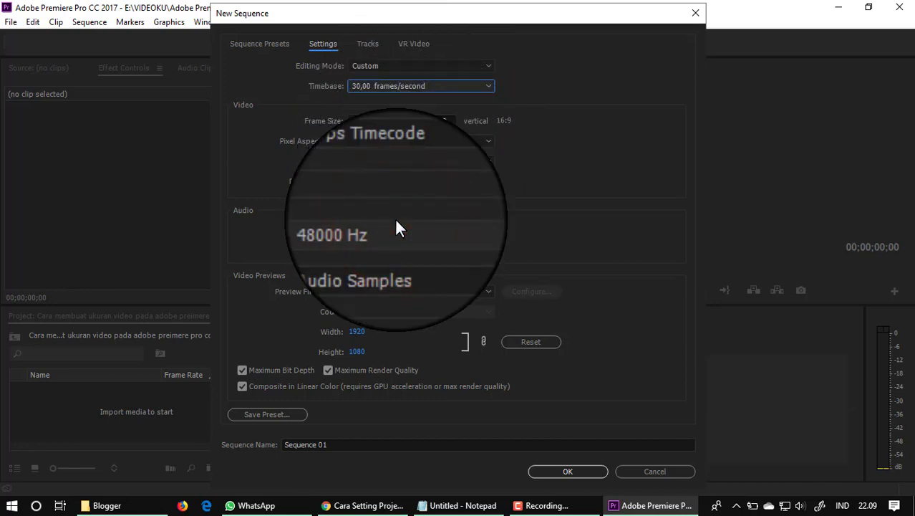
- Keep the 1920 frame width, 30 fps Timecode display and I-Frame Only MPEG previews
{"action": "left_click", "coordinate": [375, 120]}
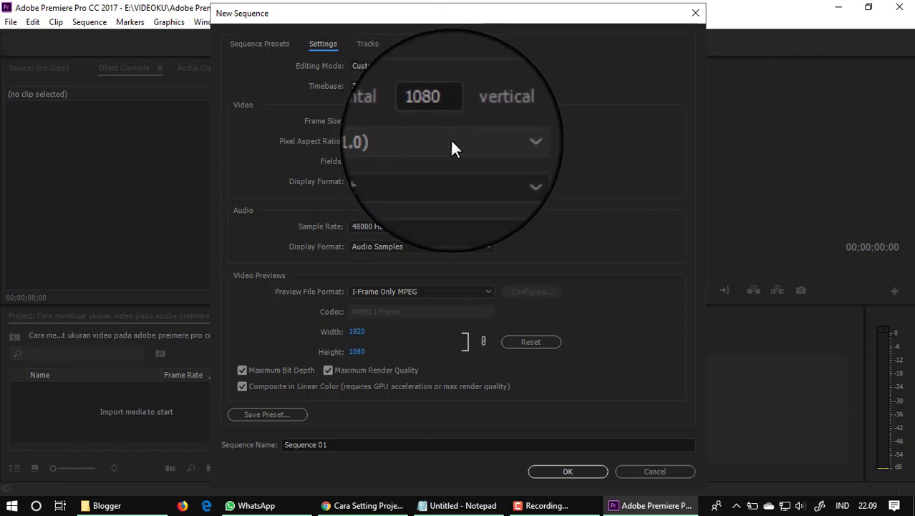
{"action": "left_click", "coordinate": [439, 179]}
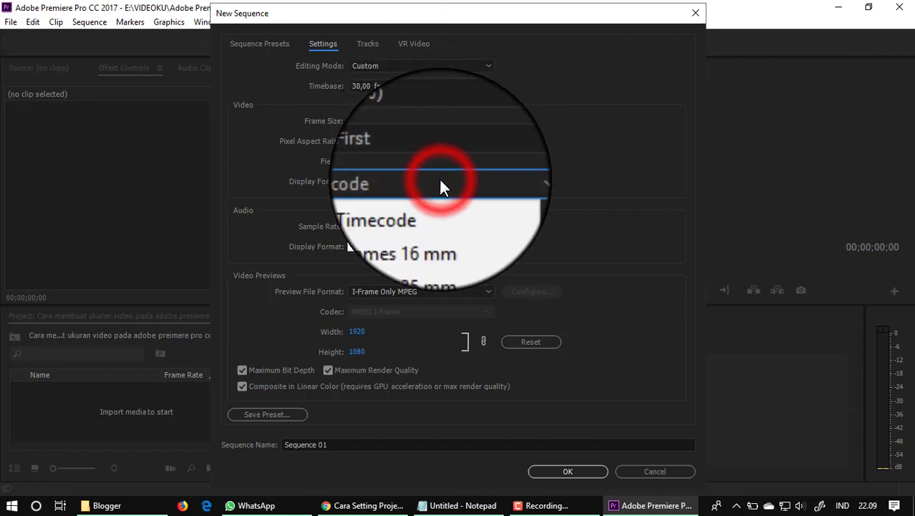
{"action": "left_click", "coordinate": [397, 199]}
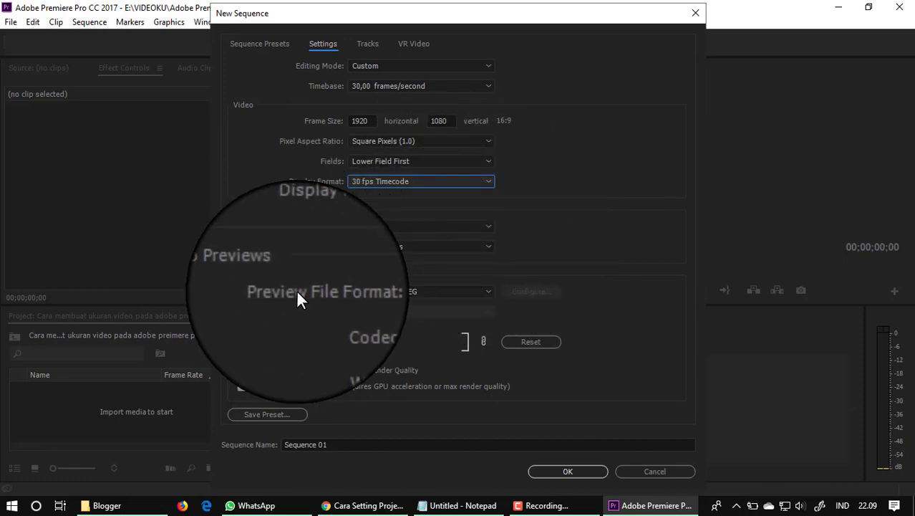
{"action": "left_click", "coordinate": [488, 291]}
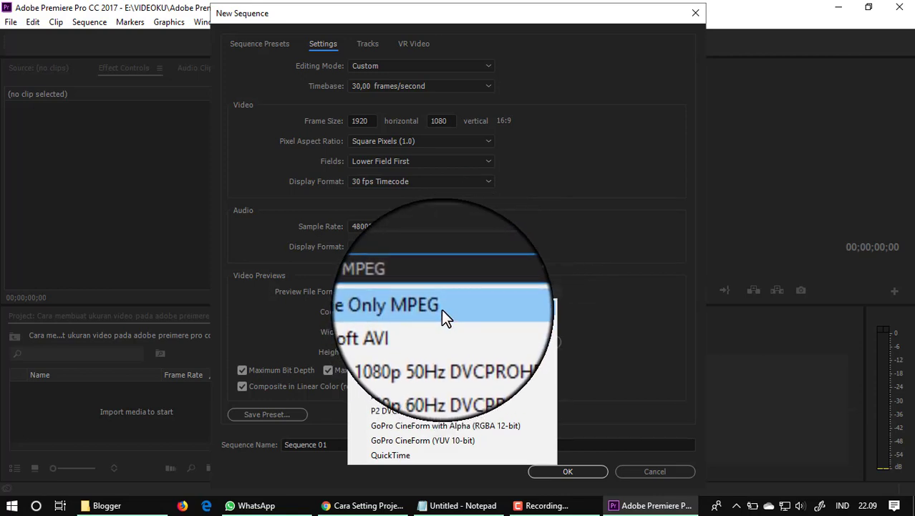
{"action": "left_click", "coordinate": [442, 309]}
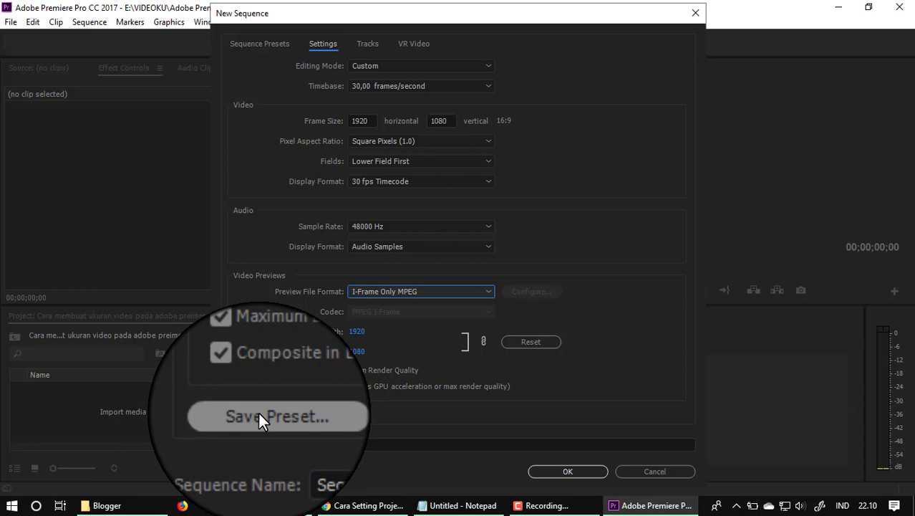
- Save the settings as preset 'HD 1920 30 fps' with description '1920x1080 and 30 fps'
{"action": "left_click", "coordinate": [259, 415]}
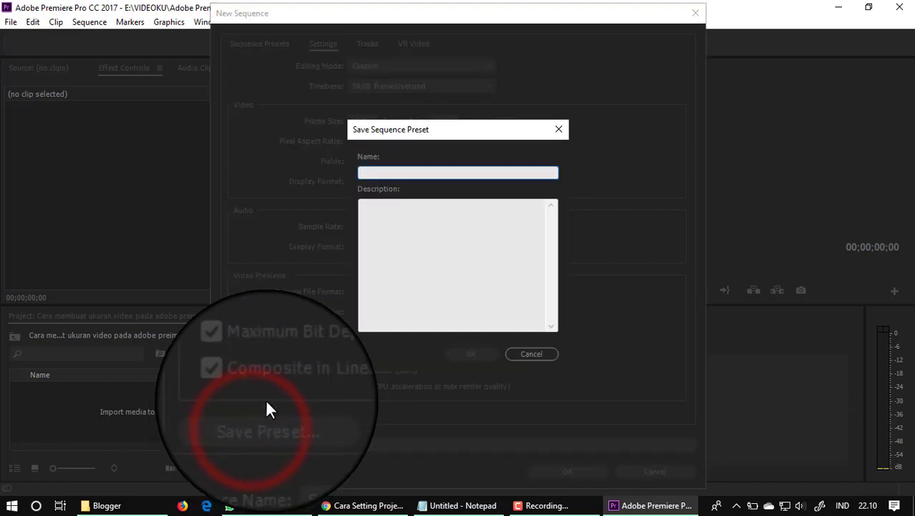
{"action": "left_click", "coordinate": [363, 171]}
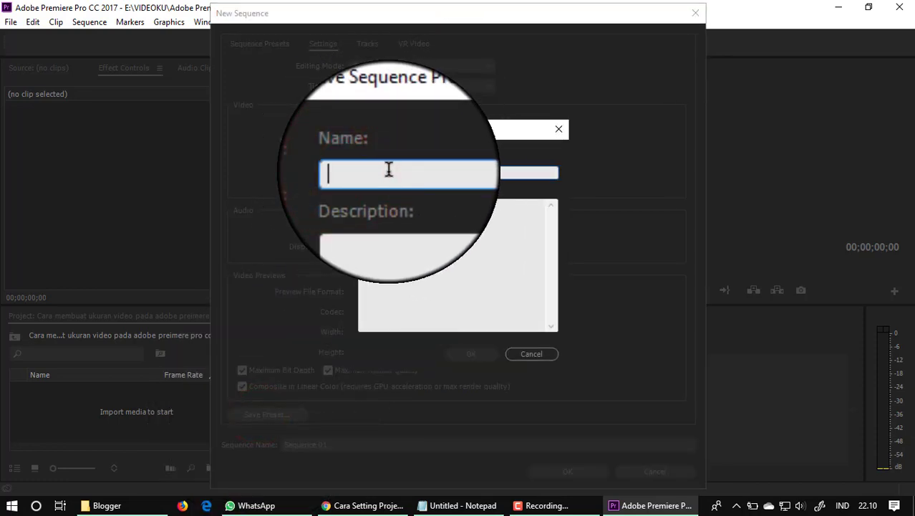
{"action": "type", "text": "HD1920 30 f"}
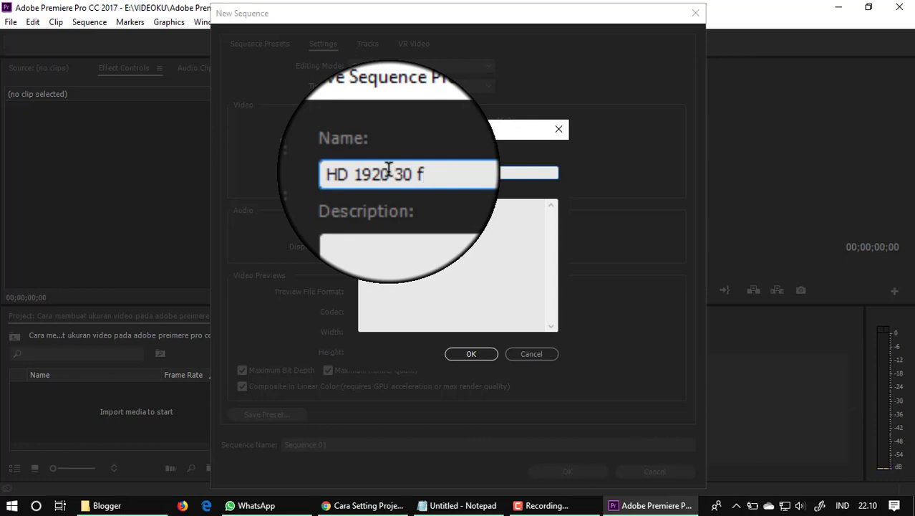
{"action": "type", "text": "ps"}
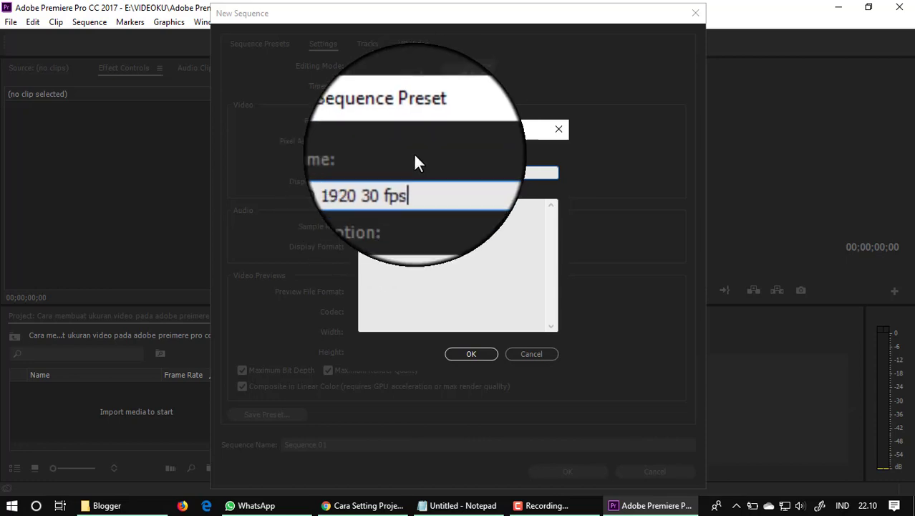
{"action": "left_click_drag", "start_coordinate": [433, 171], "coordinate": [321, 179]}
{"action": "key", "text": "ctrl+c"}
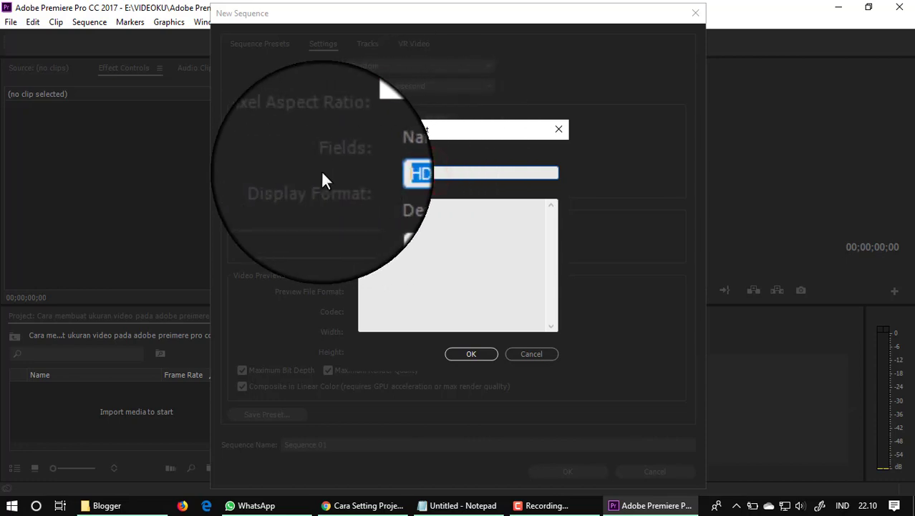
{"action": "left_click", "coordinate": [376, 211]}
{"action": "key", "text": "ctrl+v"}
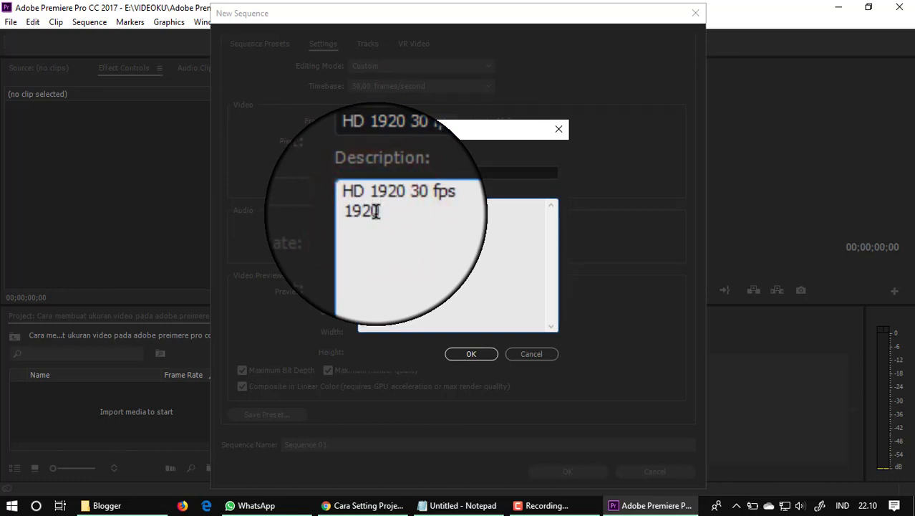
{"action": "type", "text": "x1080"}
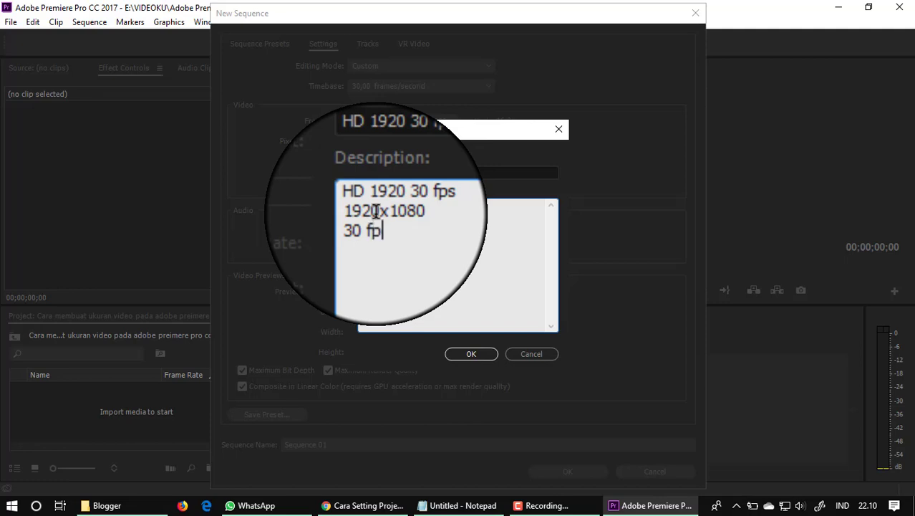
{"action": "left_click", "coordinate": [469, 353]}
- Confirm overwriting the old HD 1920 30 fps preset and open a 30 fps Sequence 01 from it
{"action": "left_click", "coordinate": [470, 265]}
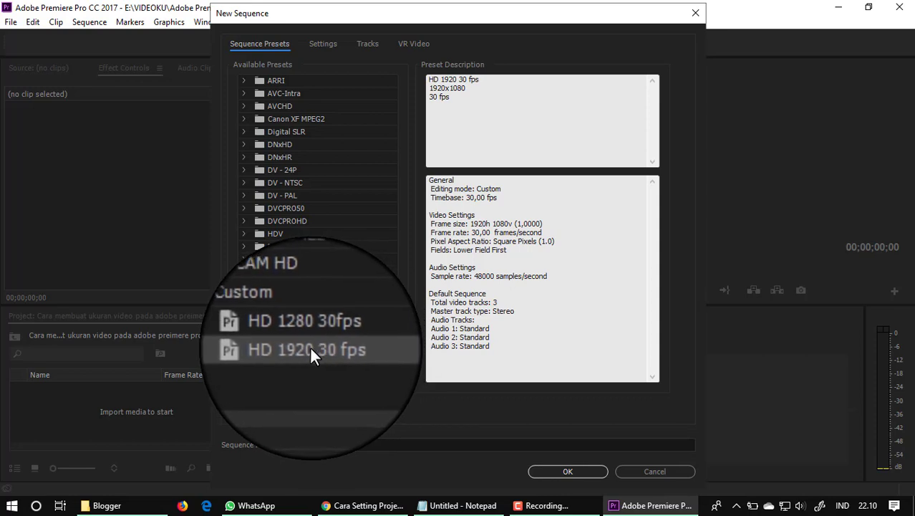
{"action": "double_click", "coordinate": [311, 349]}
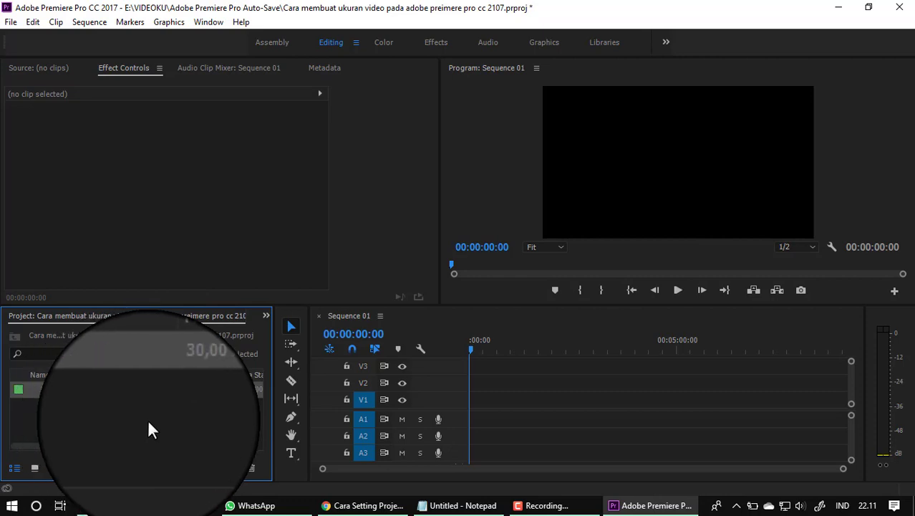
- Import cover-remise-pg-jatibarang.jpg, remise 1.mp4 and remise 2.mp4 together into the project bin
{"action": "left_click", "coordinate": [11, 22]}
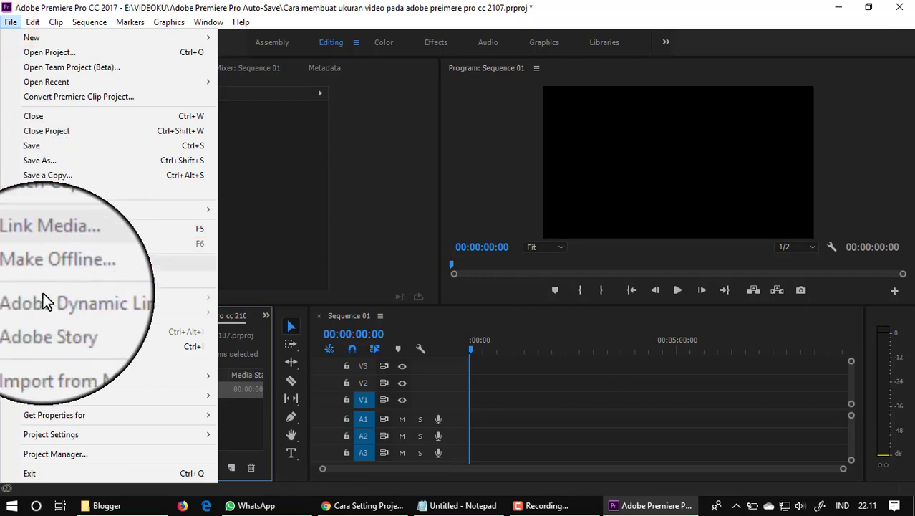
{"action": "left_click", "coordinate": [174, 346]}
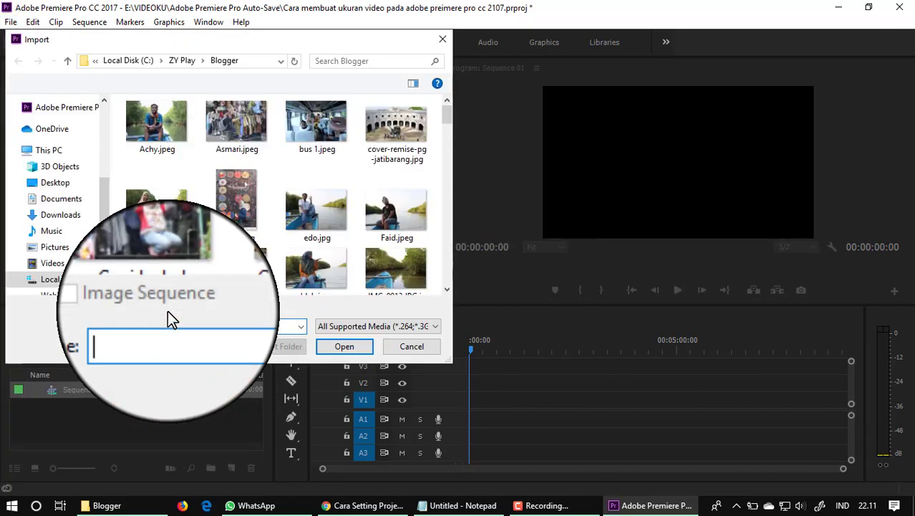
{"action": "left_click", "coordinate": [390, 133]}
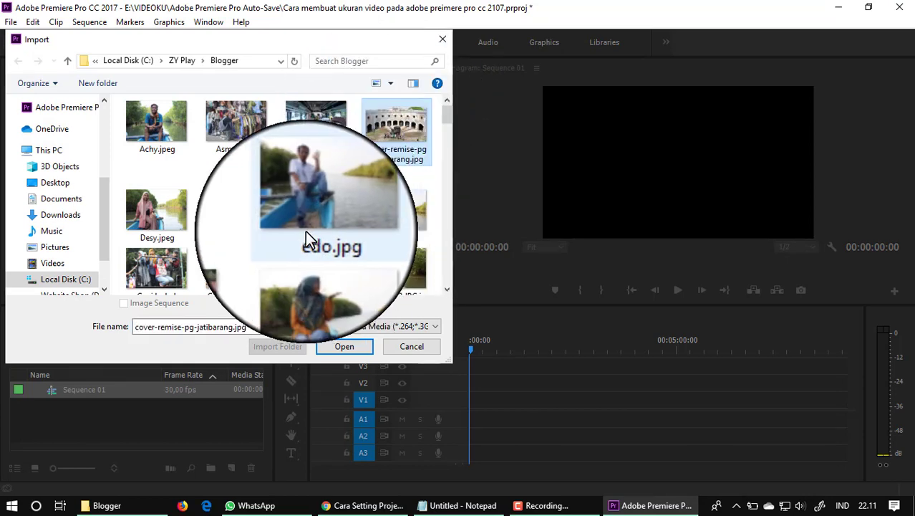
{"action": "scroll", "coordinate": [277, 289], "scroll_direction": "down", "scroll_amount": 1}
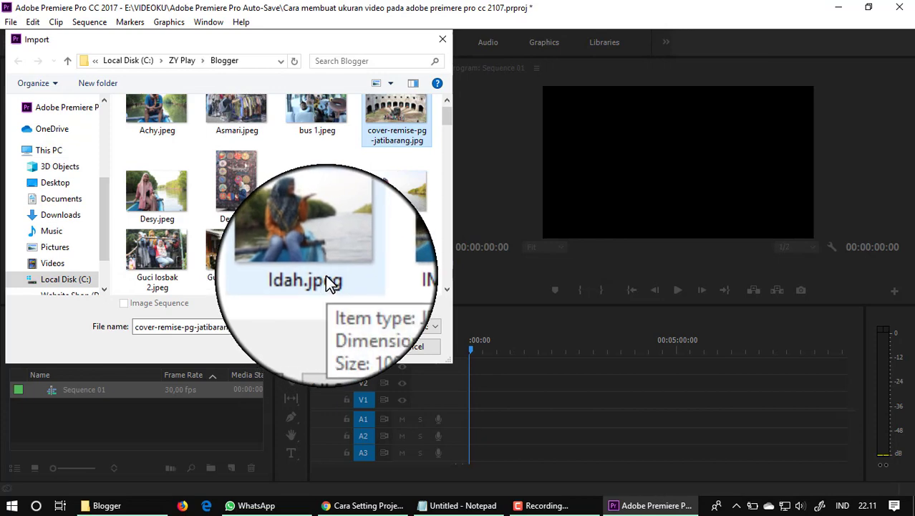
{"action": "scroll", "coordinate": [325, 275], "scroll_direction": "down", "scroll_amount": 2}
{"action": "scroll", "coordinate": [325, 274], "scroll_direction": "down", "scroll_amount": 2}
{"action": "scroll", "coordinate": [325, 274], "scroll_direction": "down", "scroll_amount": 2}
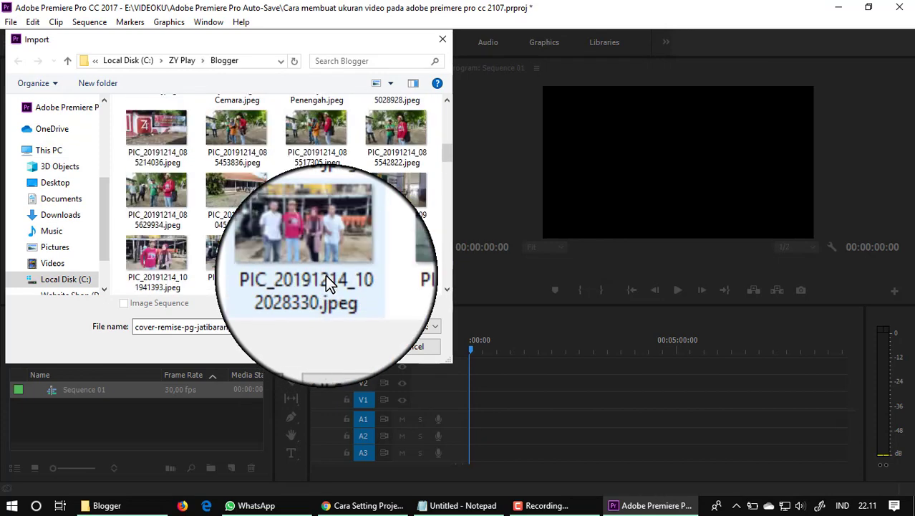
{"action": "scroll", "coordinate": [325, 274], "scroll_direction": "down", "scroll_amount": 2}
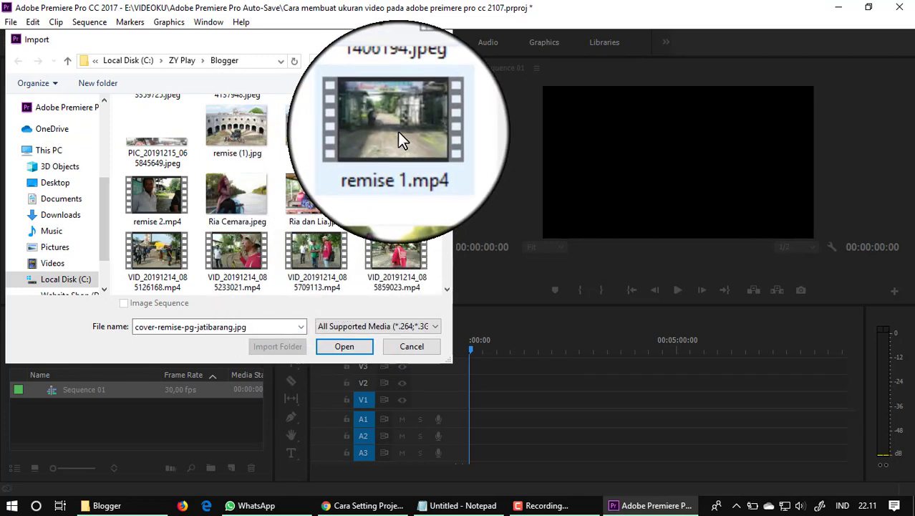
{"action": "left_click", "coordinate": [398, 134], "text": "ctrl"}
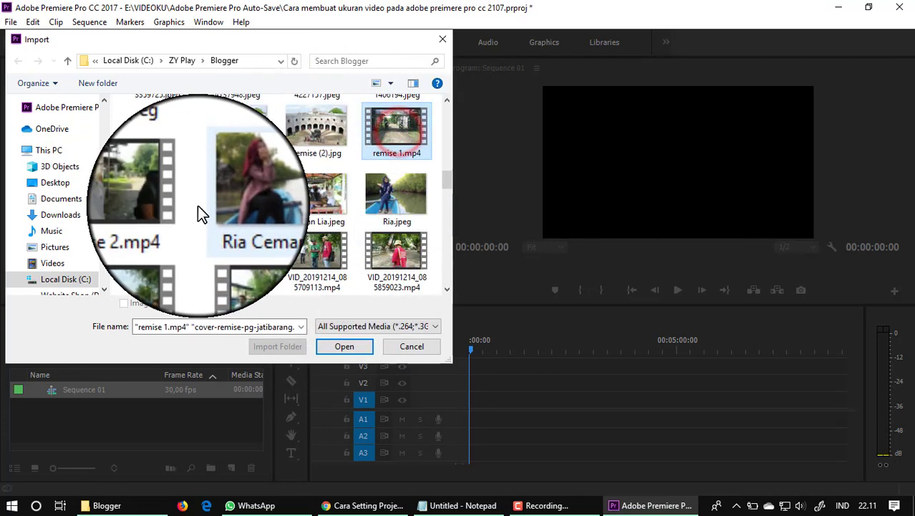
{"action": "left_click", "coordinate": [178, 203], "text": "ctrl"}
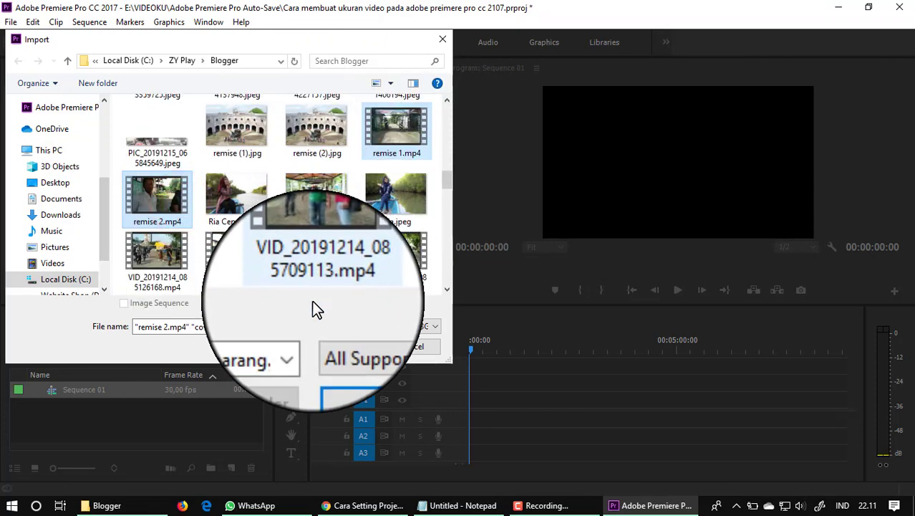
{"action": "left_click", "coordinate": [344, 346]}
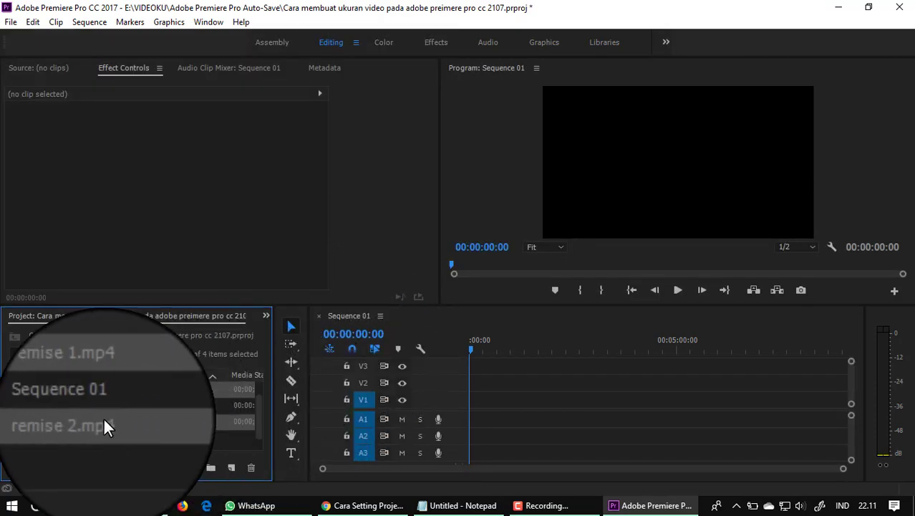
- Place the cover photo at the start of Sequence 01, followed by remise 1.mp4
{"action": "mouse_move", "coordinate": [101, 421]}
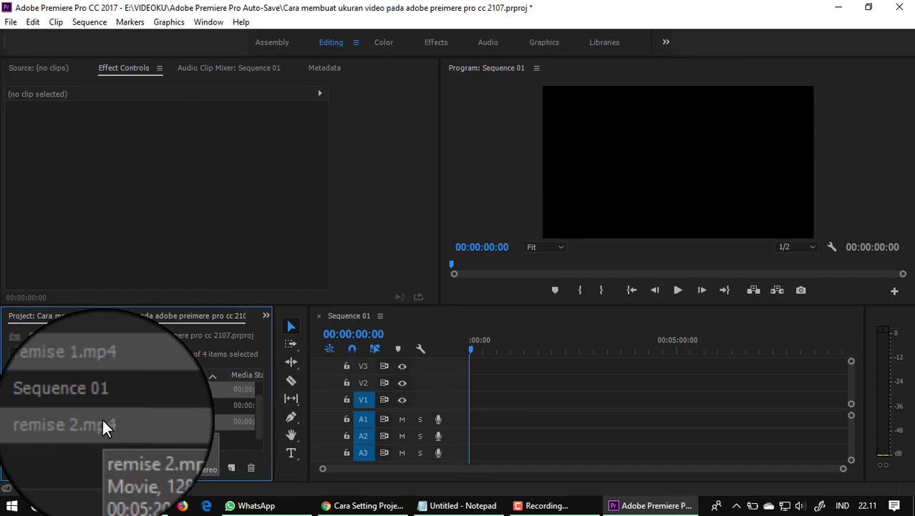
{"action": "scroll", "coordinate": [101, 417], "scroll_direction": "up", "scroll_amount": 1}
{"action": "left_click", "coordinate": [101, 393]}
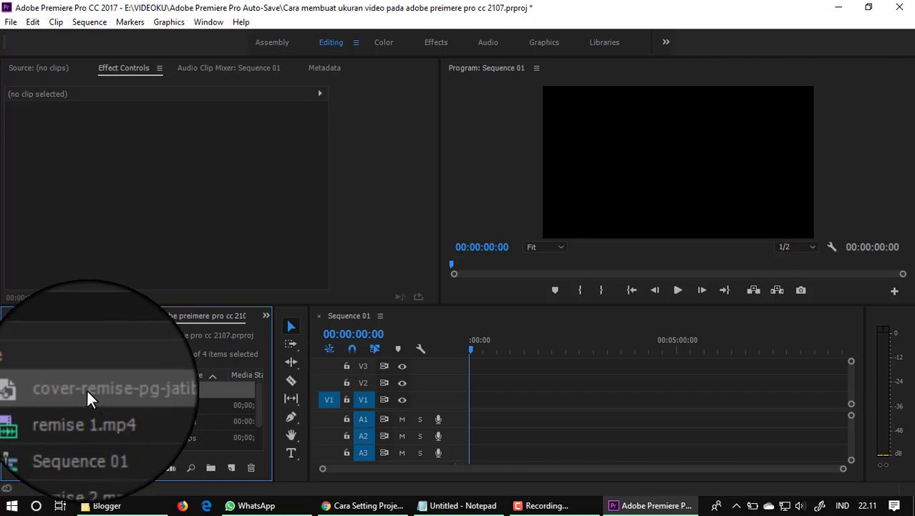
{"action": "mouse_move", "coordinate": [148, 388]}
{"action": "left_mouse_down"}
{"action": "mouse_move", "coordinate": [484, 392]}
{"action": "mouse_move", "coordinate": [475, 387]}
{"action": "left_mouse_up"}
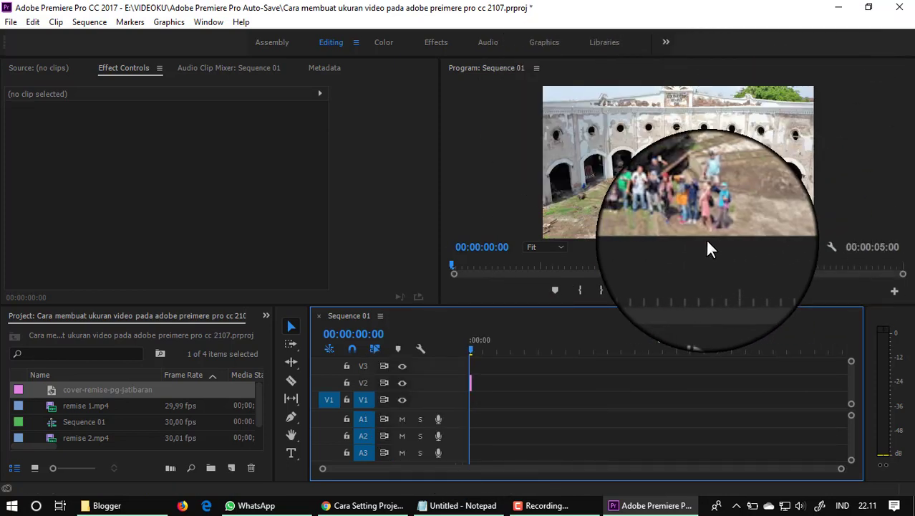
{"action": "left_click", "coordinate": [91, 406]}
{"action": "mouse_move", "coordinate": [91, 405]}
{"action": "left_mouse_down"}
{"action": "mouse_move", "coordinate": [491, 391]}
{"action": "mouse_move", "coordinate": [480, 387]}
{"action": "left_mouse_up"}
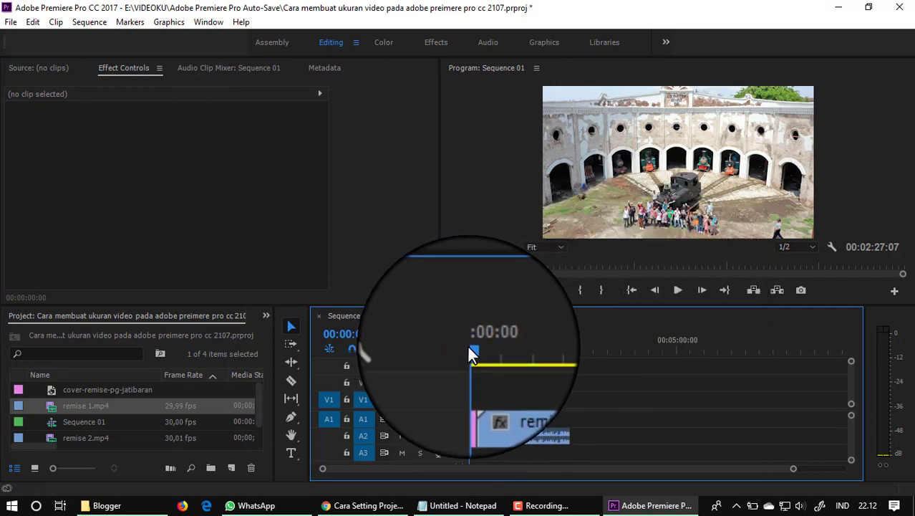
- At about 20 seconds, apply Set to Frame Size to remise 1.mp4, then undo it back to scale 100
{"action": "left_click_drag", "start_coordinate": [470, 349], "coordinate": [481, 349]}
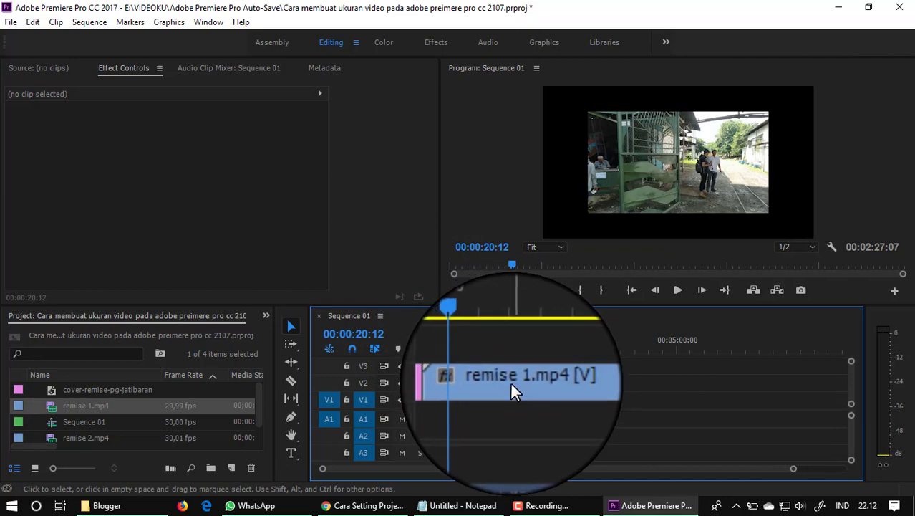
{"action": "left_click", "coordinate": [510, 385]}
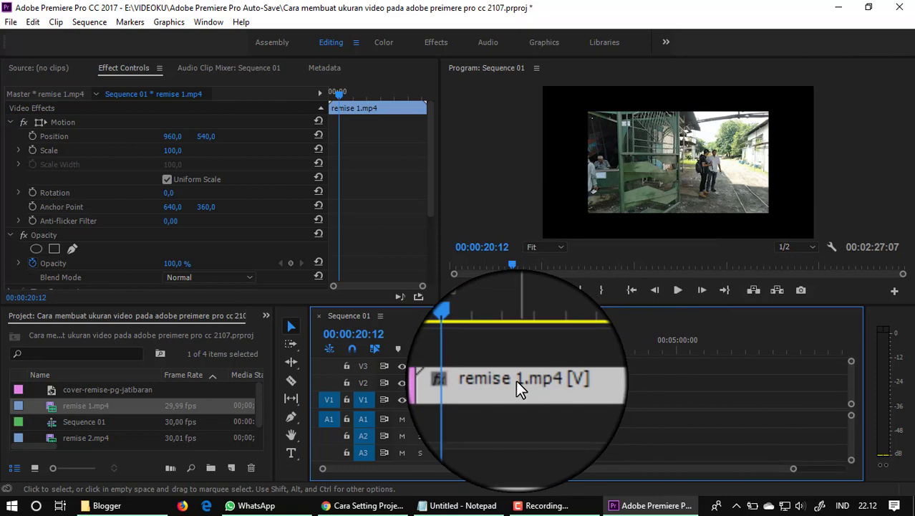
{"action": "right_click", "coordinate": [516, 380]}
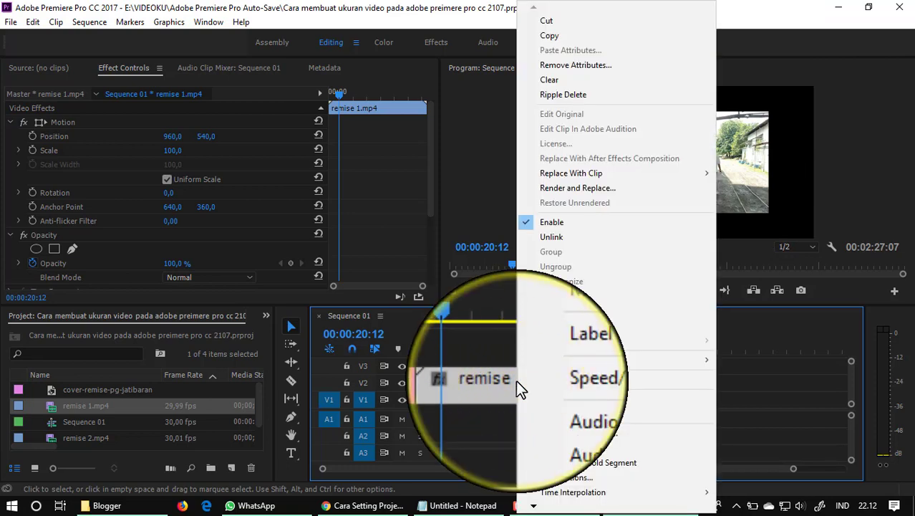
{"action": "left_click", "coordinate": [530, 506]}
{"action": "left_click", "coordinate": [530, 505]}
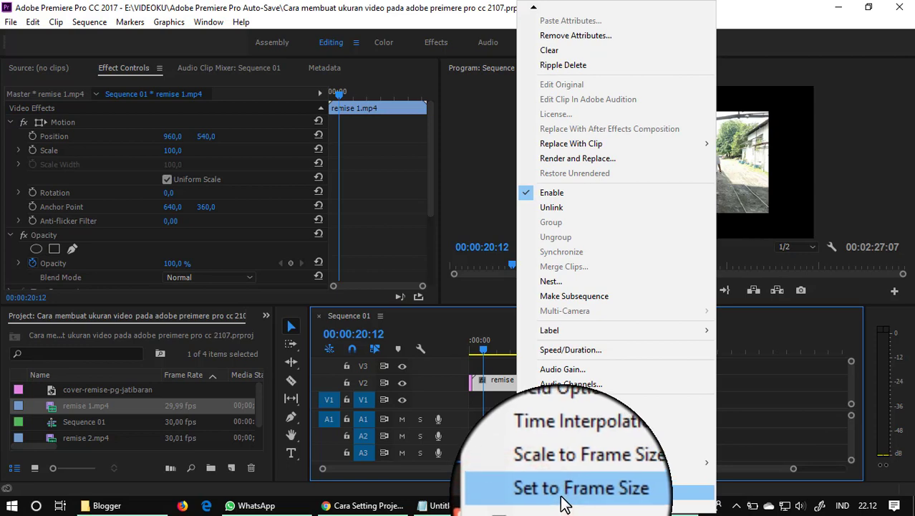
{"action": "left_click", "coordinate": [562, 501]}
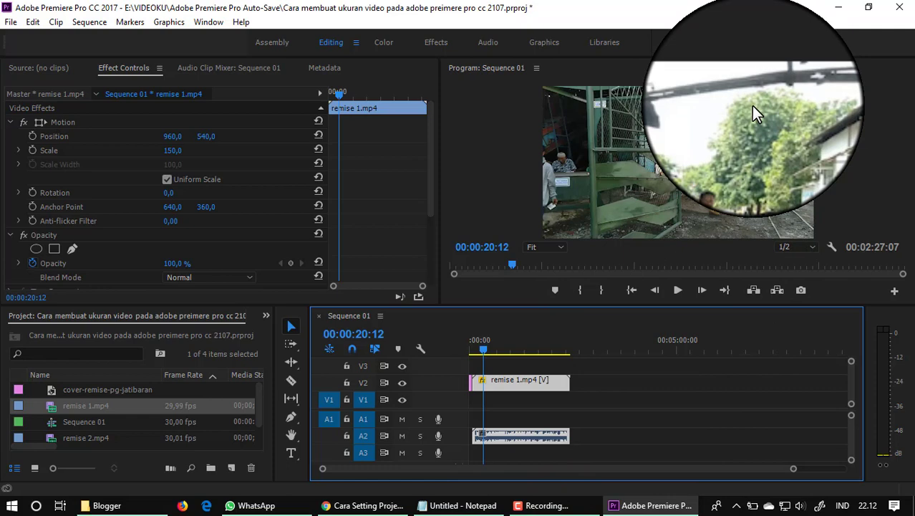
{"action": "key", "text": "ctrl+z"}
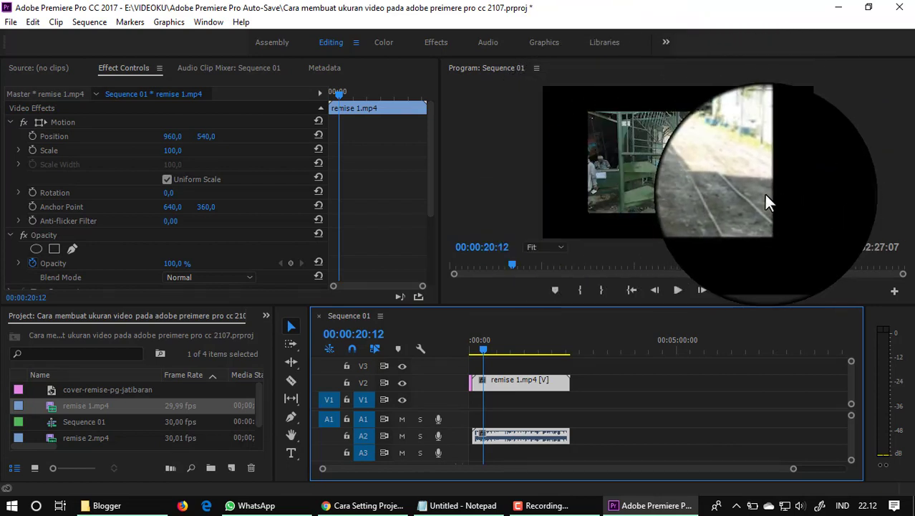
- Apply Scale to Frame Size to remise 1.mp4, drag its corner in the preview, then undo that resize
{"action": "right_click", "coordinate": [544, 387]}
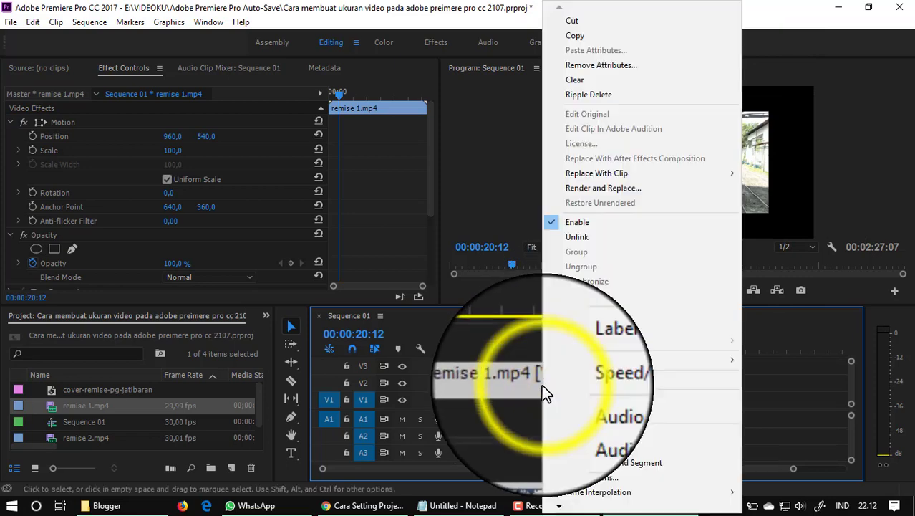
{"action": "mouse_move", "coordinate": [566, 493]}
{"action": "scroll", "coordinate": [559, 504], "scroll_direction": "down", "scroll_amount": 1}
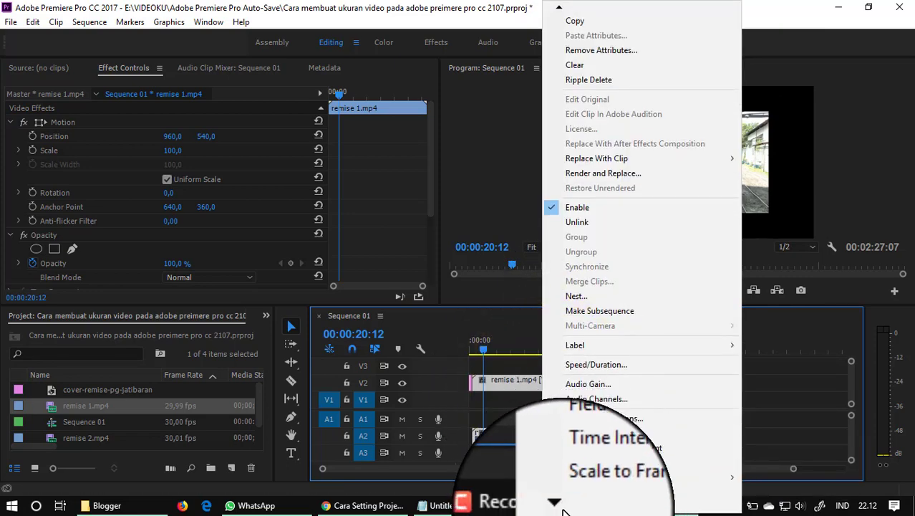
{"action": "scroll", "coordinate": [598, 501], "scroll_direction": "down", "scroll_amount": 1}
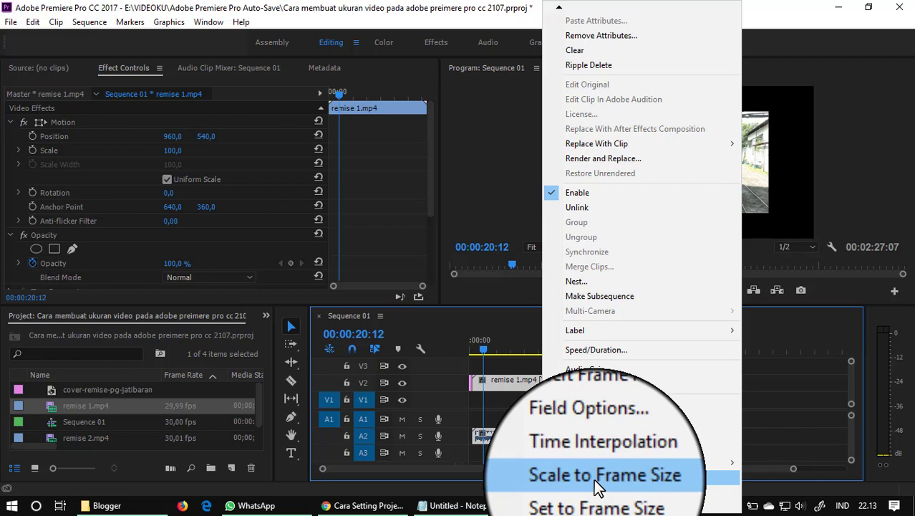
{"action": "left_click", "coordinate": [593, 478]}
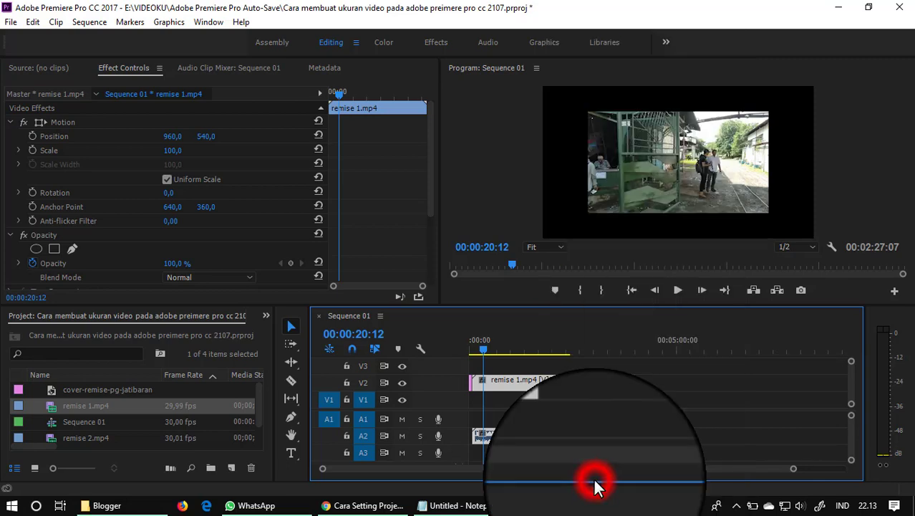
{"action": "left_click", "coordinate": [688, 132]}
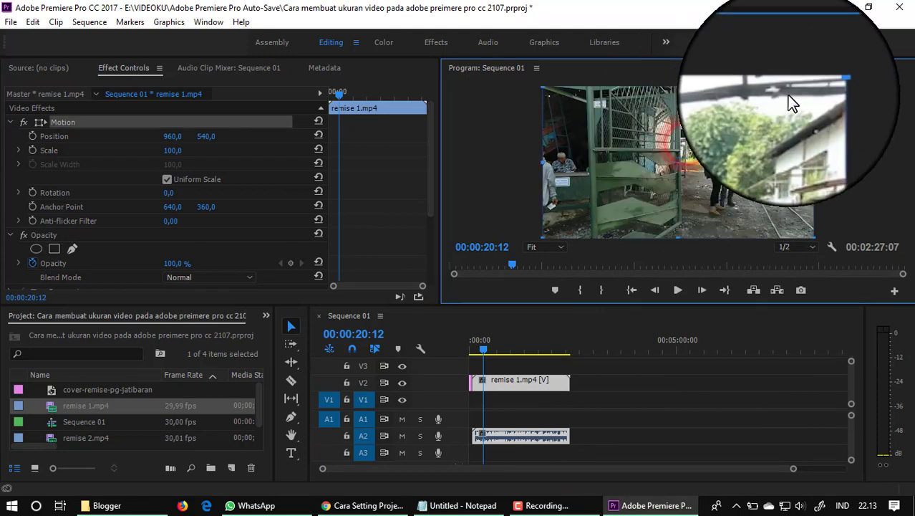
{"action": "mouse_move", "coordinate": [815, 87]}
{"action": "left_mouse_down"}
{"action": "mouse_move", "coordinate": [783, 112]}
{"action": "mouse_move", "coordinate": [825, 85]}
{"action": "left_mouse_up"}
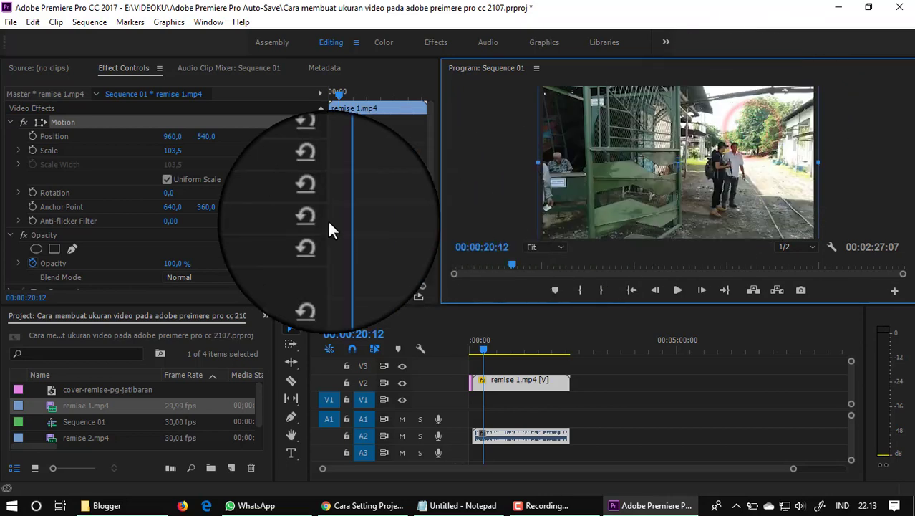
{"action": "key", "text": "ctrl+z"}
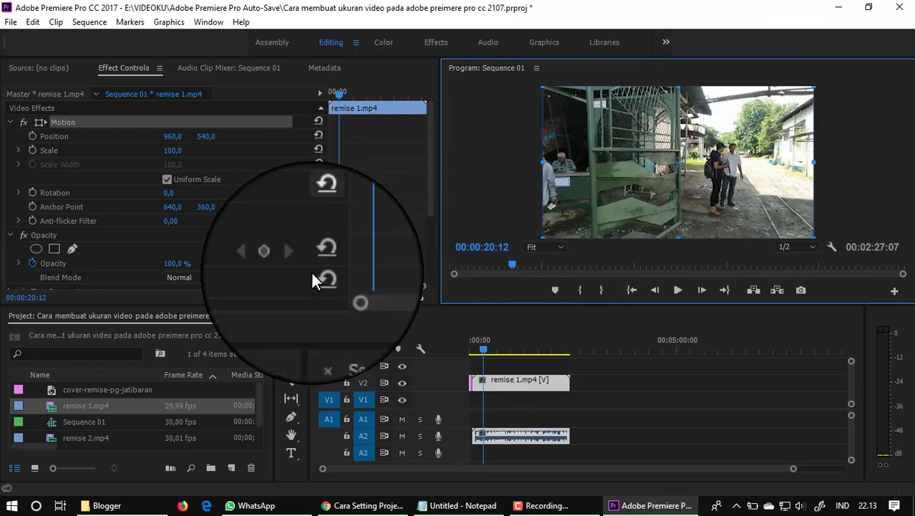
- Set remise 1.mp4 to frame size at scale 150, then return the playhead to the sequence start
{"action": "left_click", "coordinate": [554, 388]}
{"action": "right_click", "coordinate": [554, 388]}
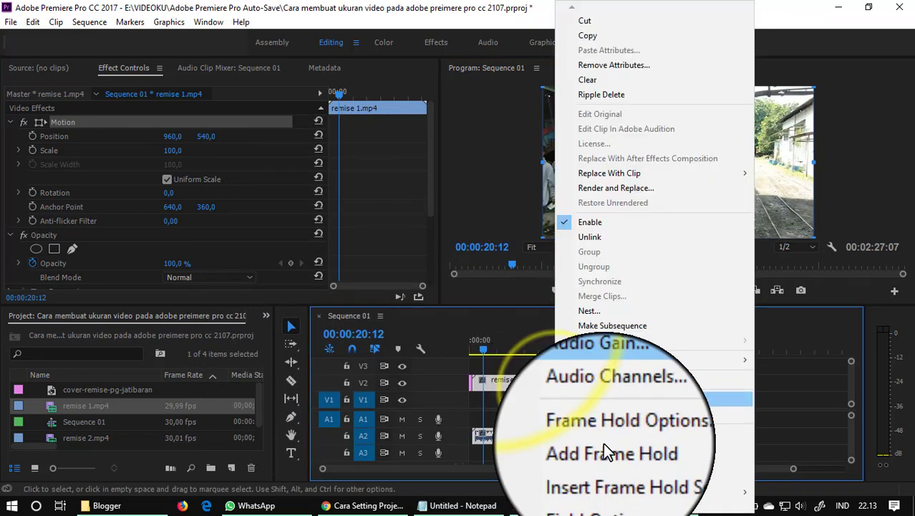
{"action": "left_click", "coordinate": [571, 505]}
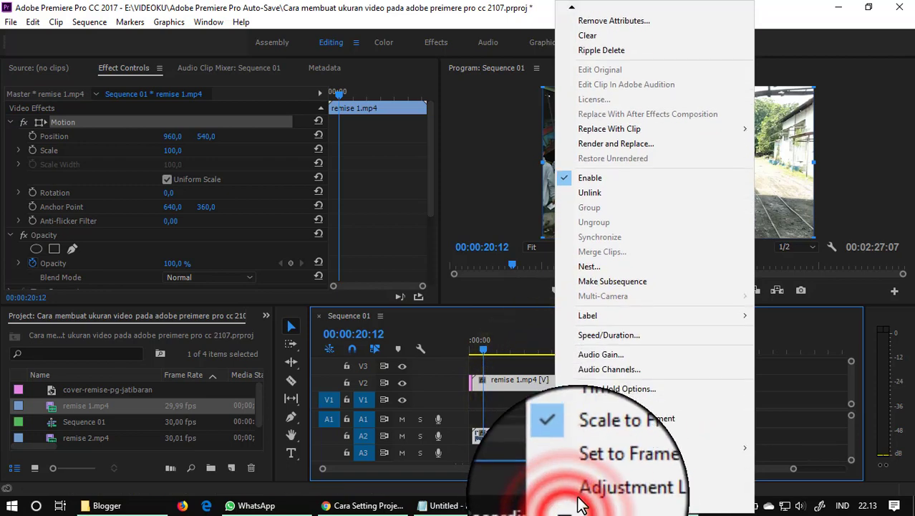
{"action": "left_click", "coordinate": [592, 479]}
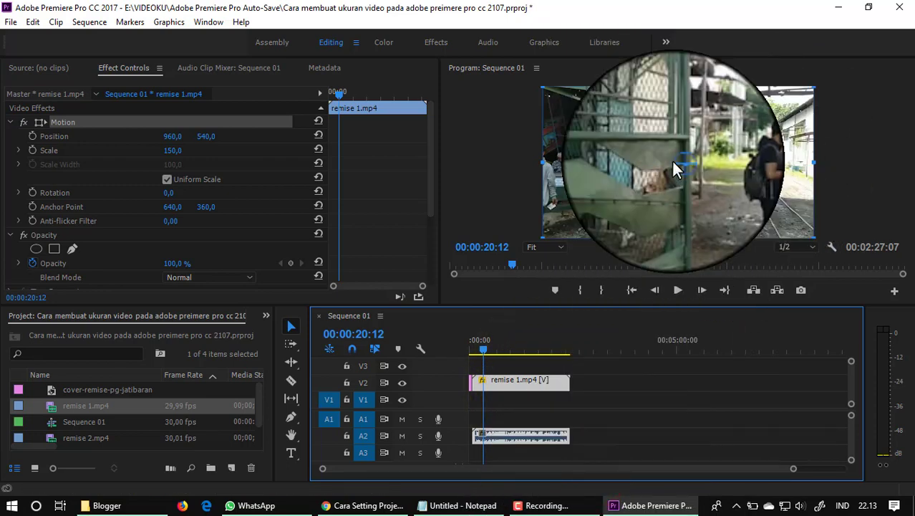
{"action": "left_click", "coordinate": [495, 147]}
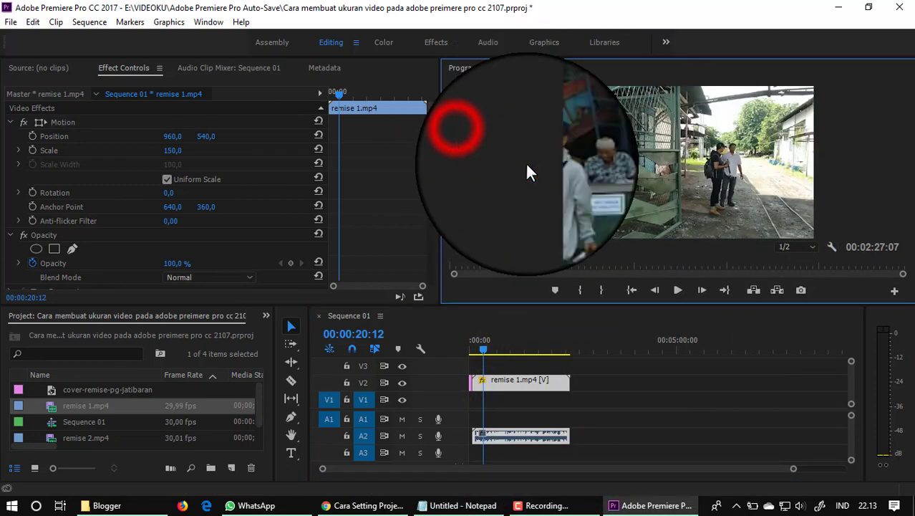
{"action": "left_click", "coordinate": [873, 176]}
{"action": "left_click_drag", "start_coordinate": [484, 351], "coordinate": [471, 348]}
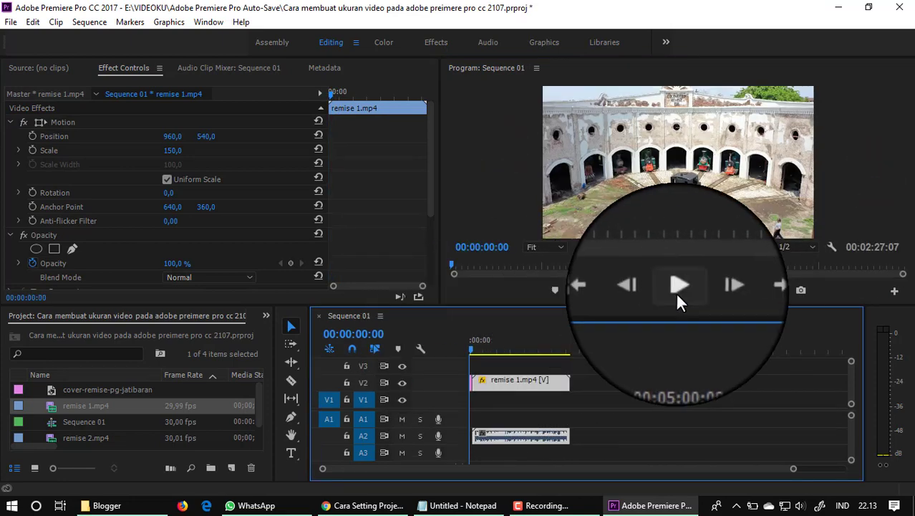
- Play Sequence 01 from its start in the Program monitor
{"action": "left_click", "coordinate": [677, 290]}
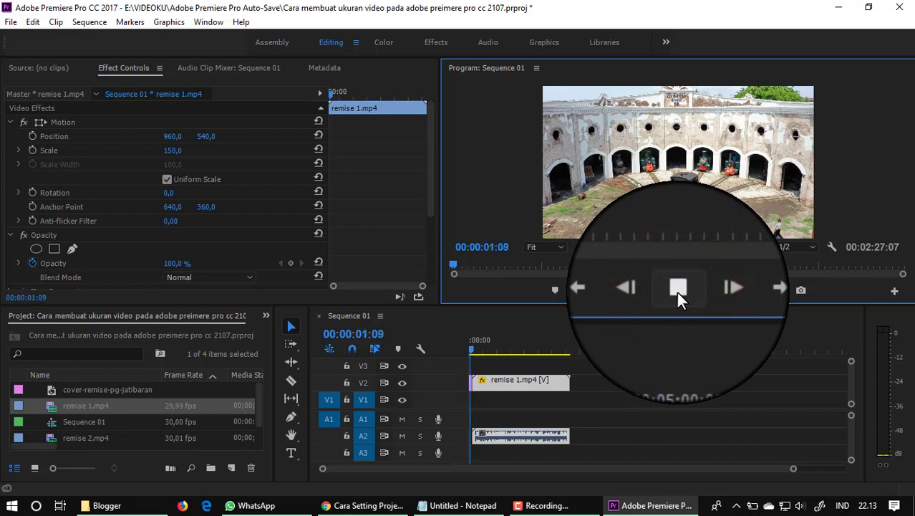